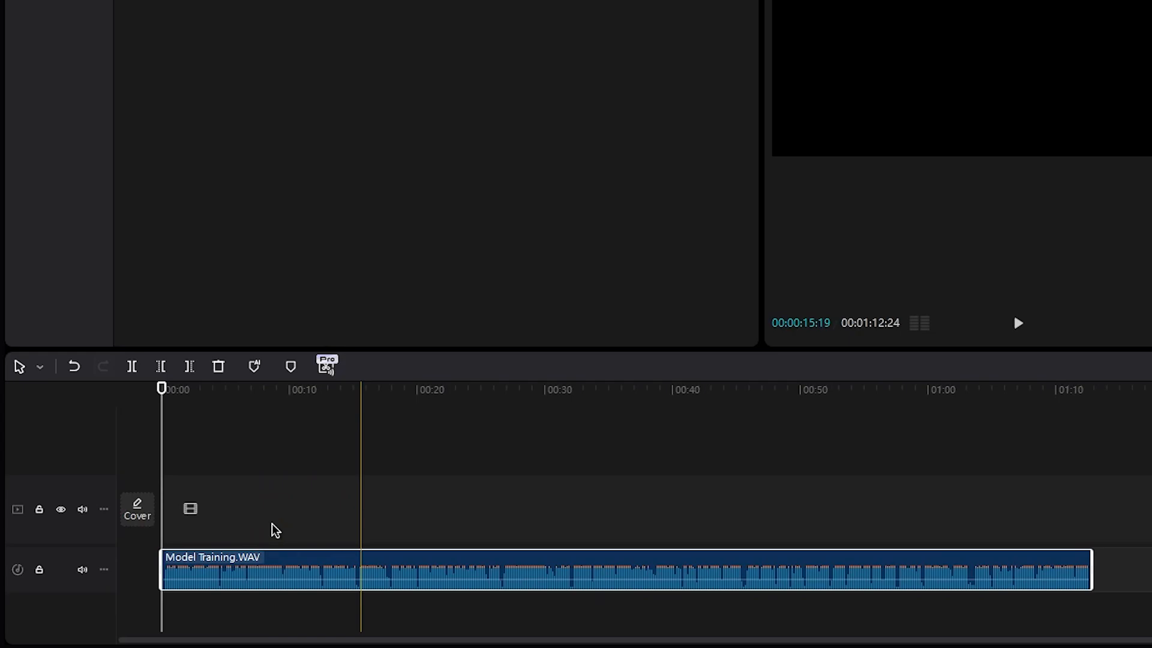
scroll(275, 530, "up", 1)
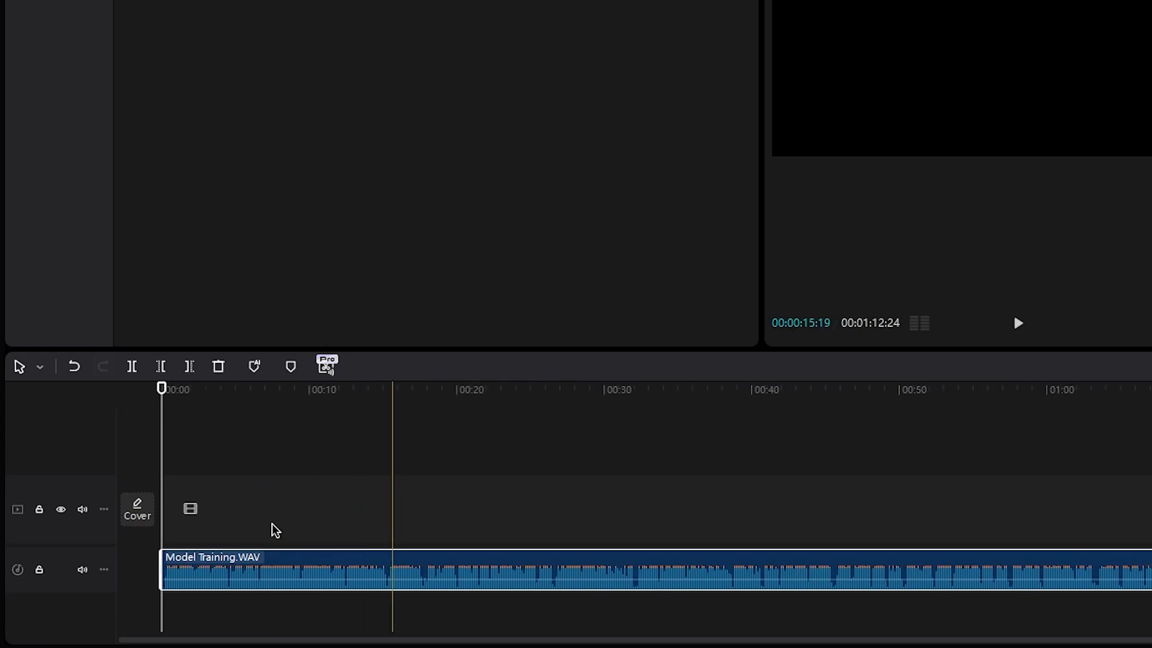
scroll(276, 530, "up", 1)
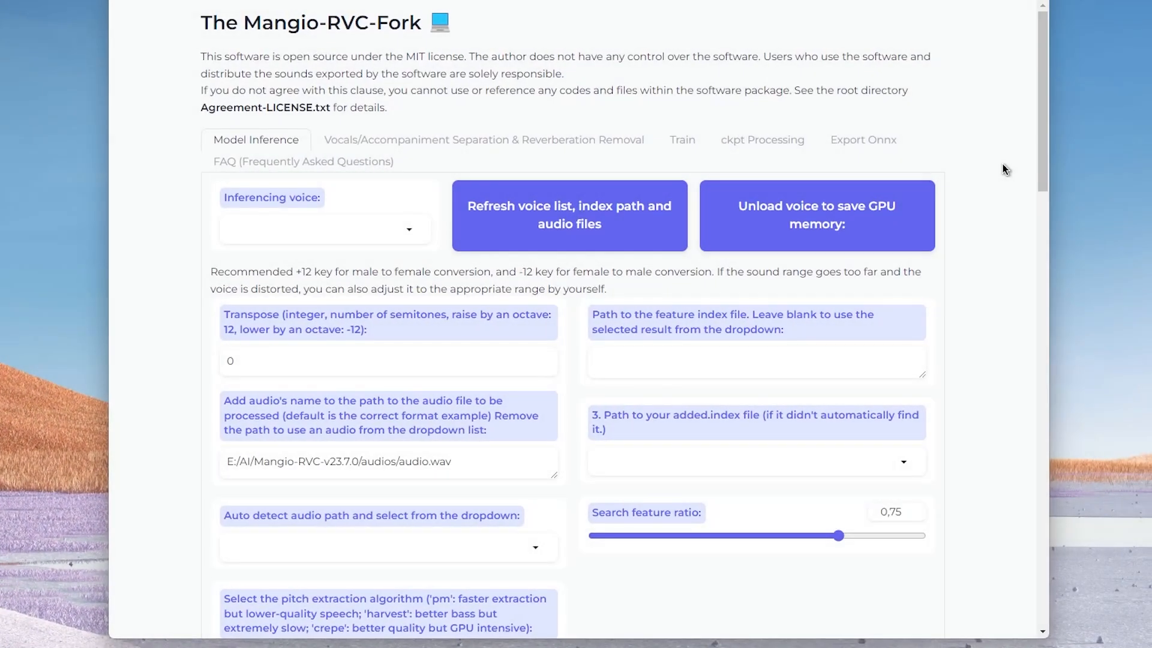
Step: Open the training configuration, name the experiment ratware and choose model version v2
left_click(690, 141)
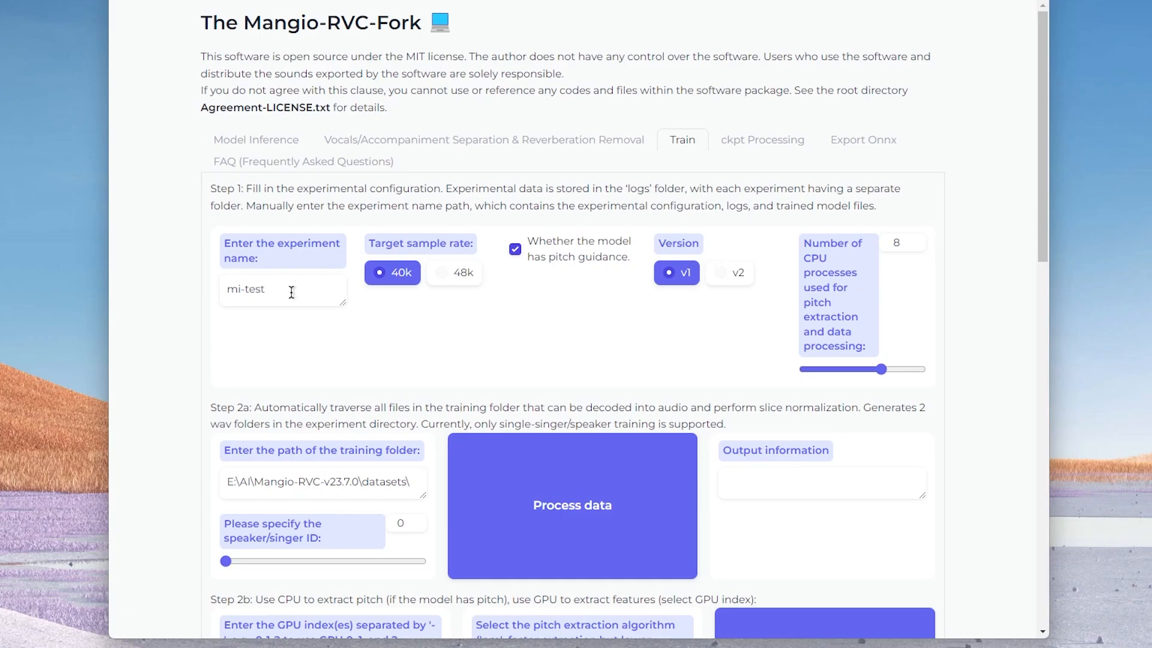
left_click_drag(292, 289, 211, 299)
type("ratware")
left_click(738, 276)
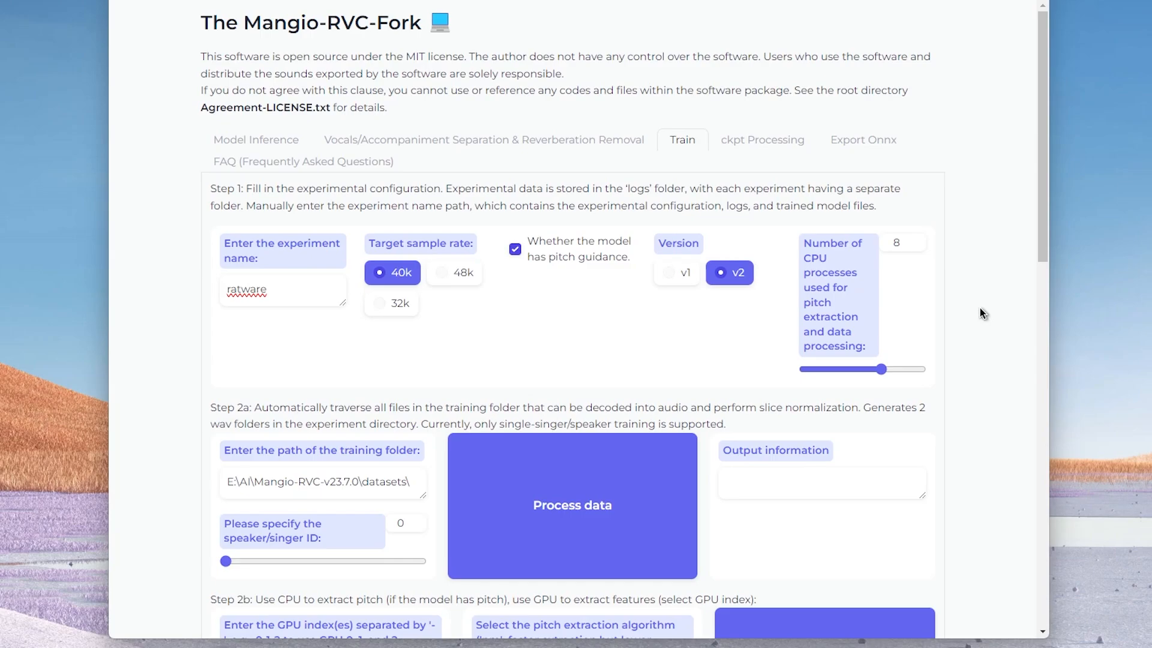
Step: Switch to File Explorer and copy the Model Training WAV file from Downloads into the datasets folder of Mangio-RVC-v23.7.0
scroll(980, 308, "down", 3)
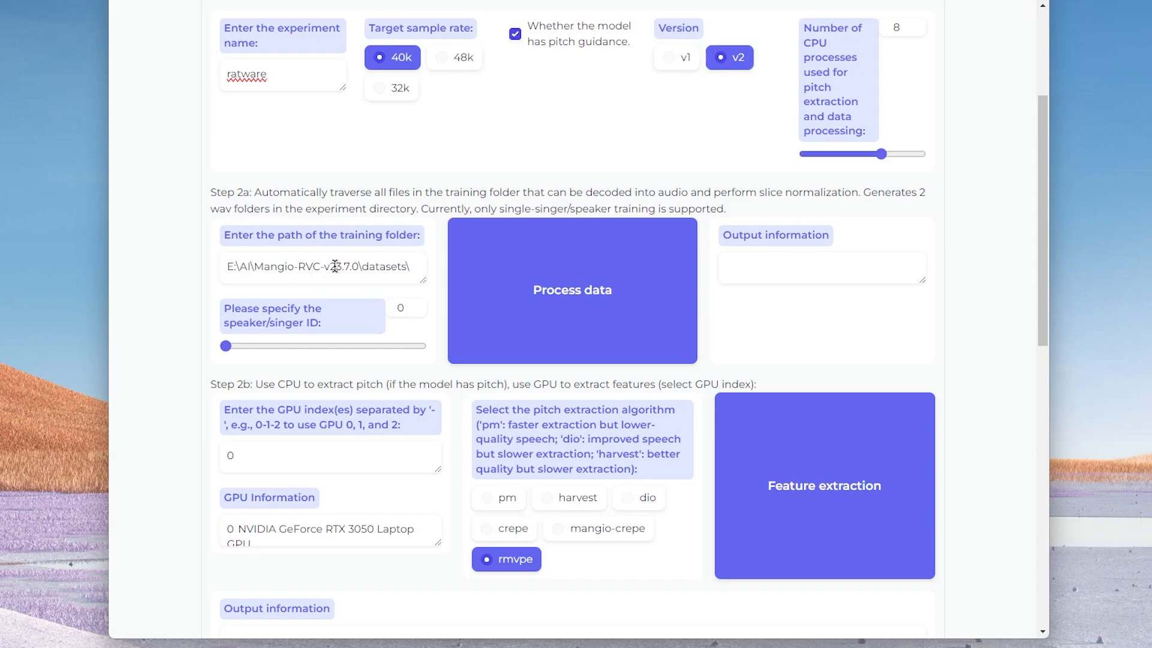
key("alt+Tab")
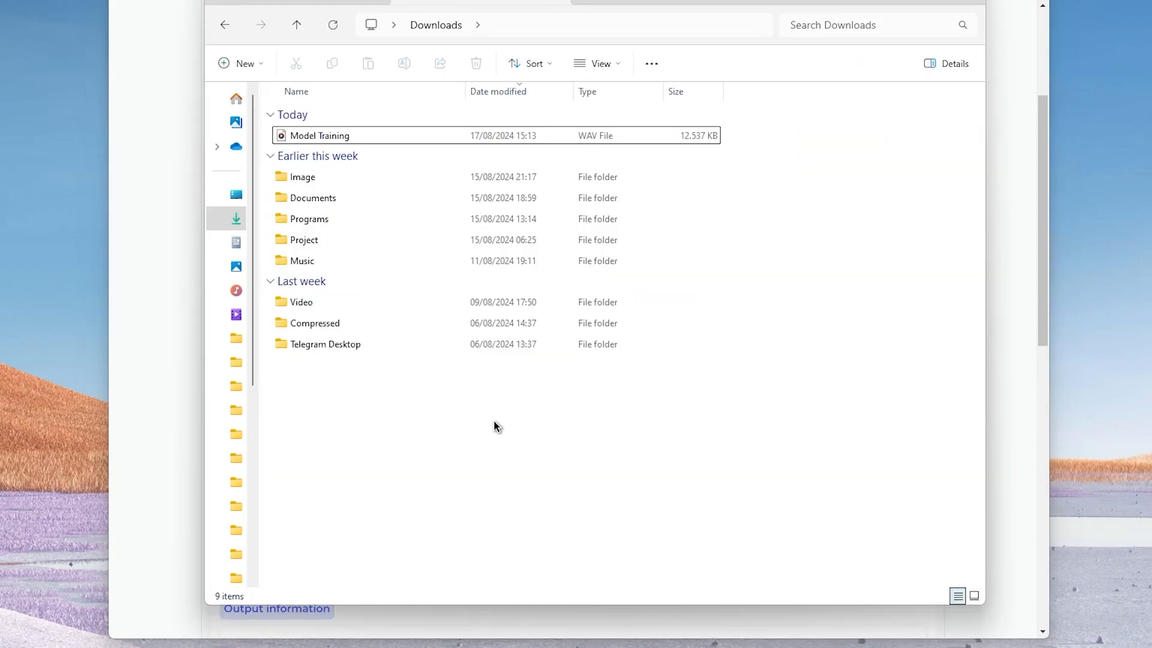
left_click(364, 142)
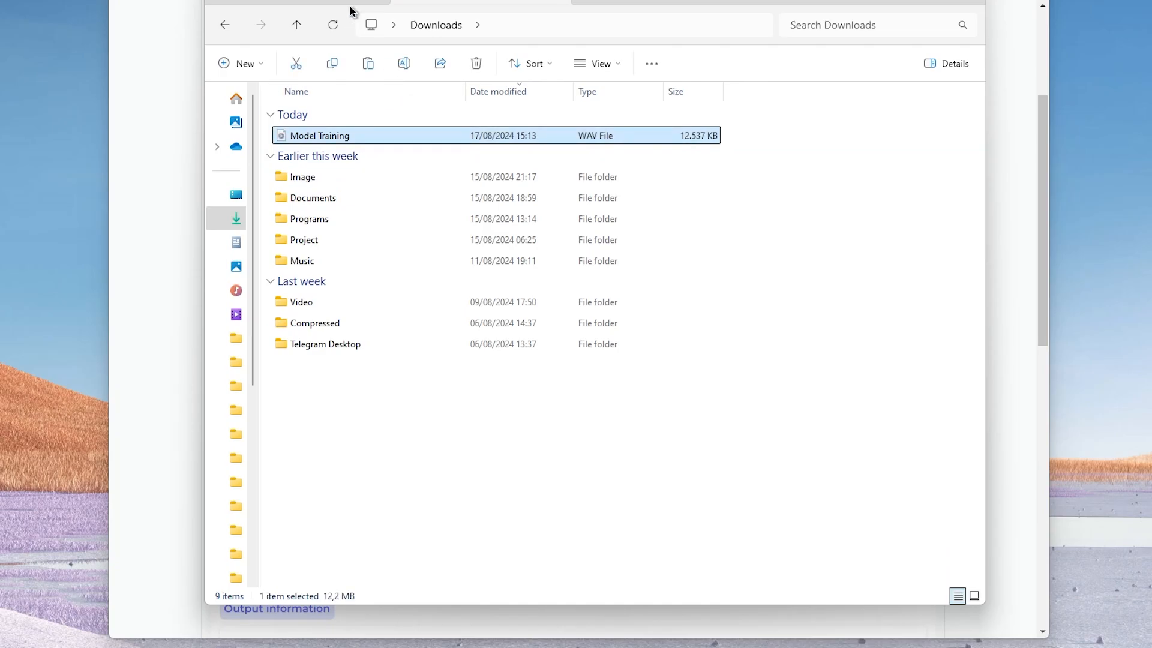
left_click_drag(353, 13, 493, 33)
left_click(425, 21)
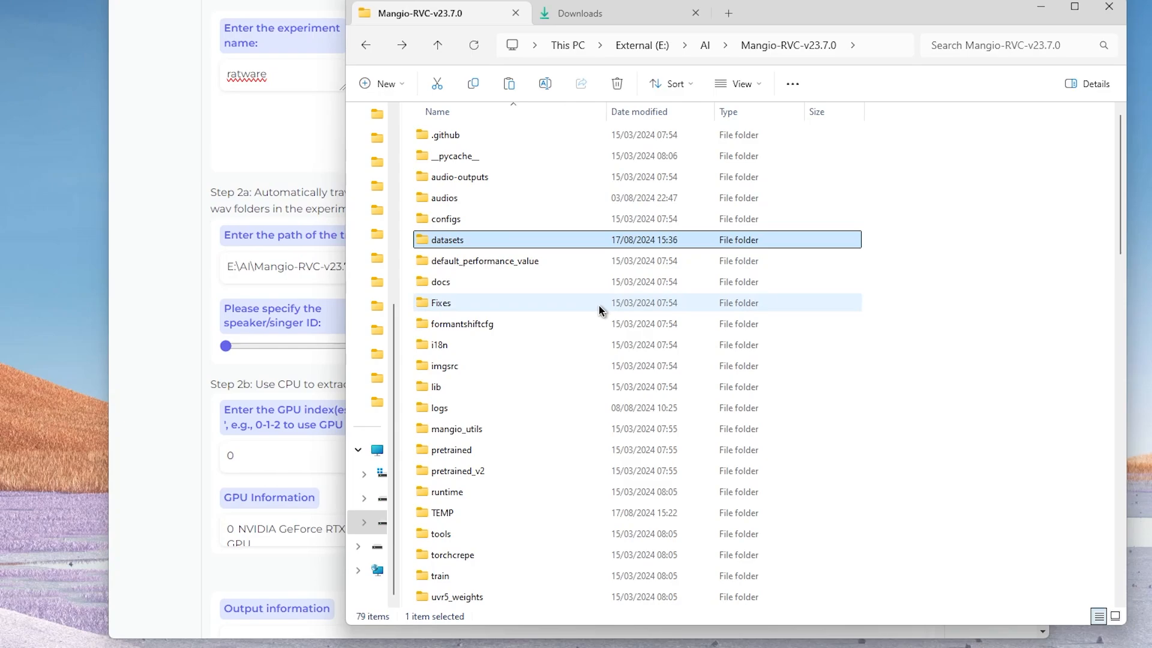
double_click(484, 242)
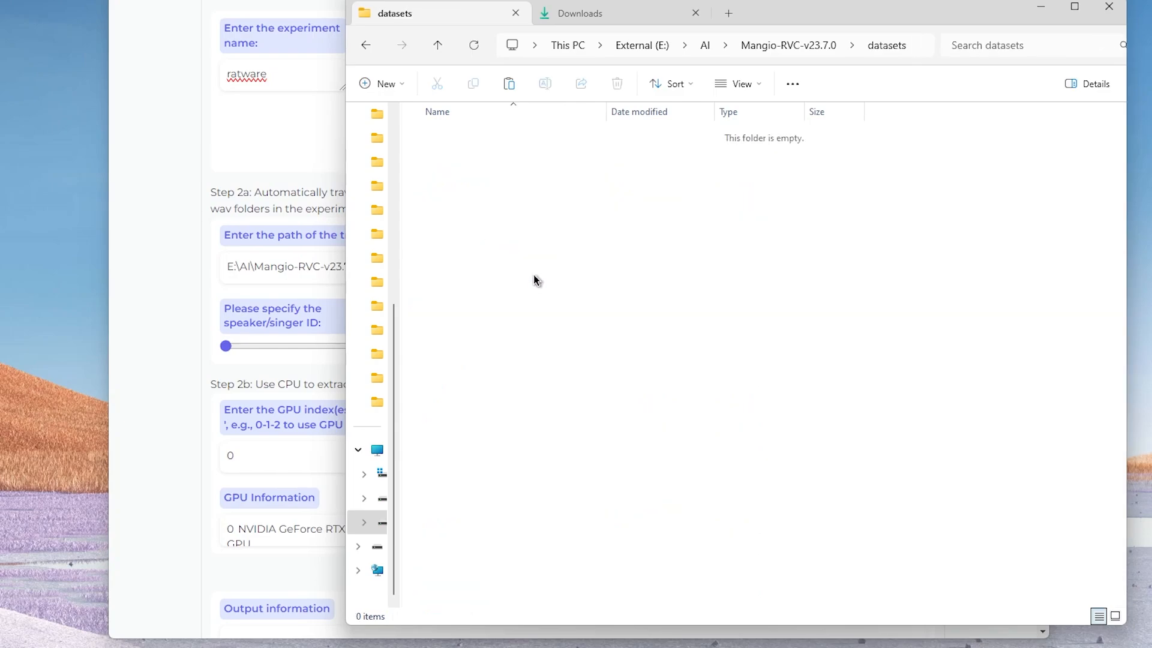
key("ctrl+v")
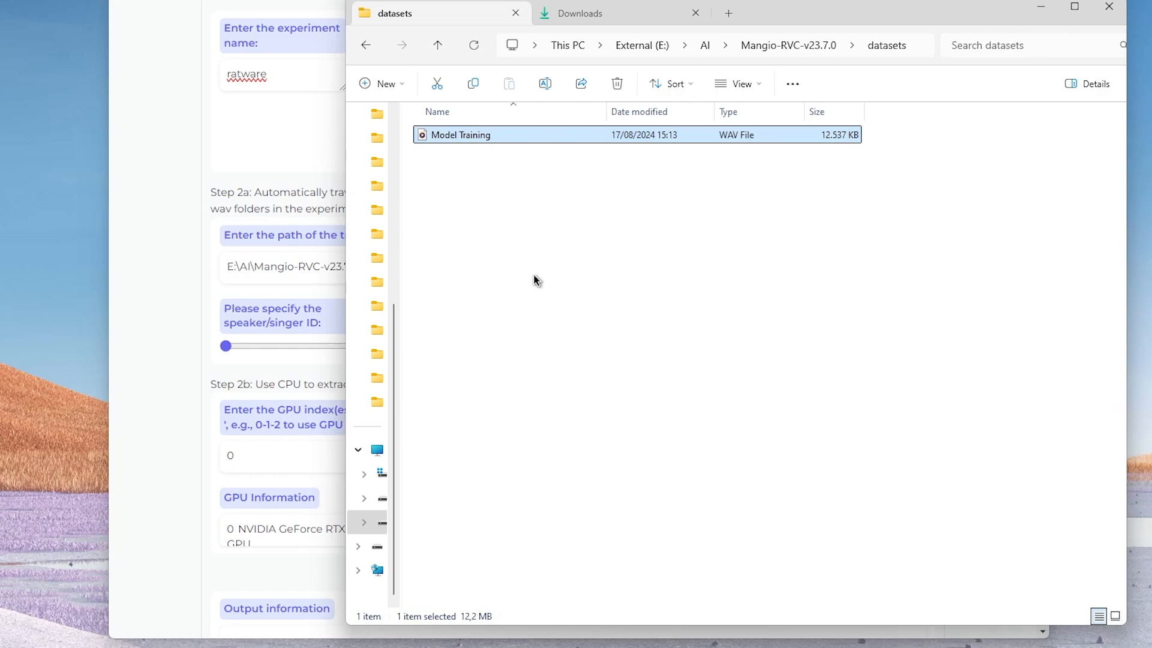
Step: Rename the copied WAV file in the datasets folder as model_training
left_click(554, 200)
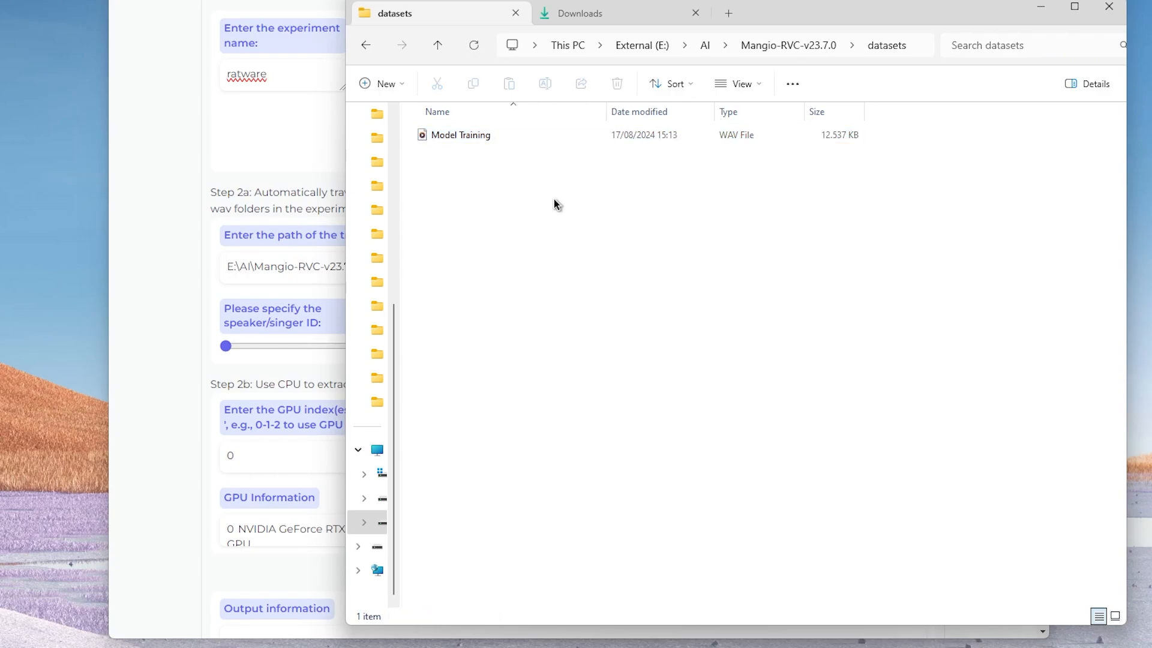
left_click(471, 139)
left_click(475, 137)
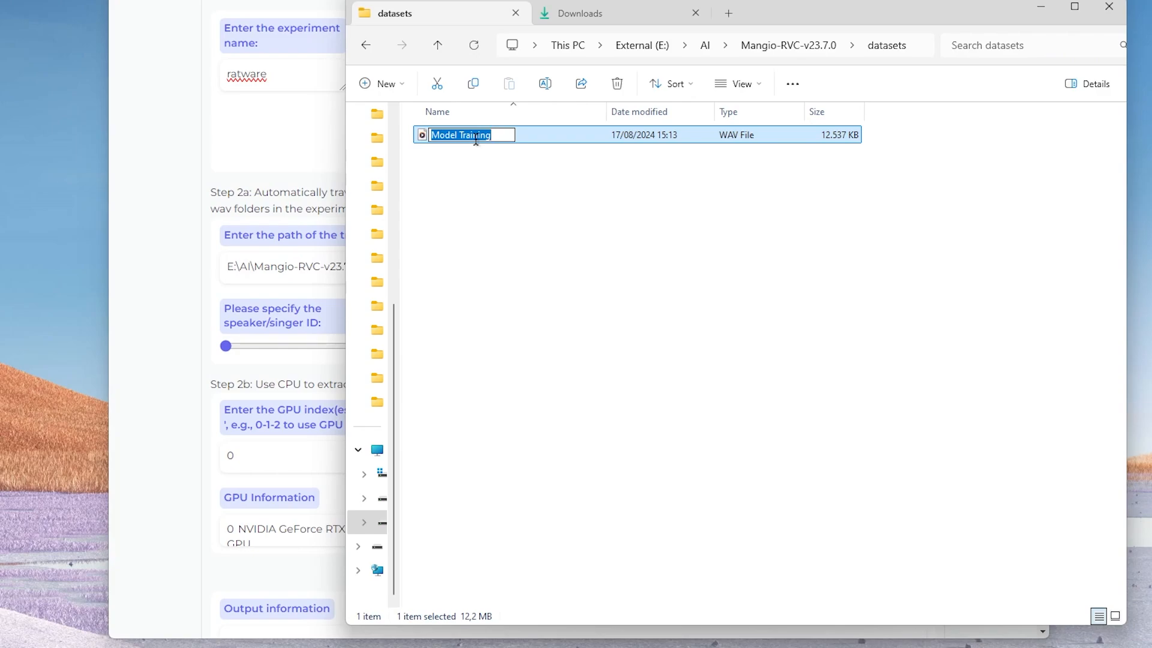
type("model_training")
key("Return")
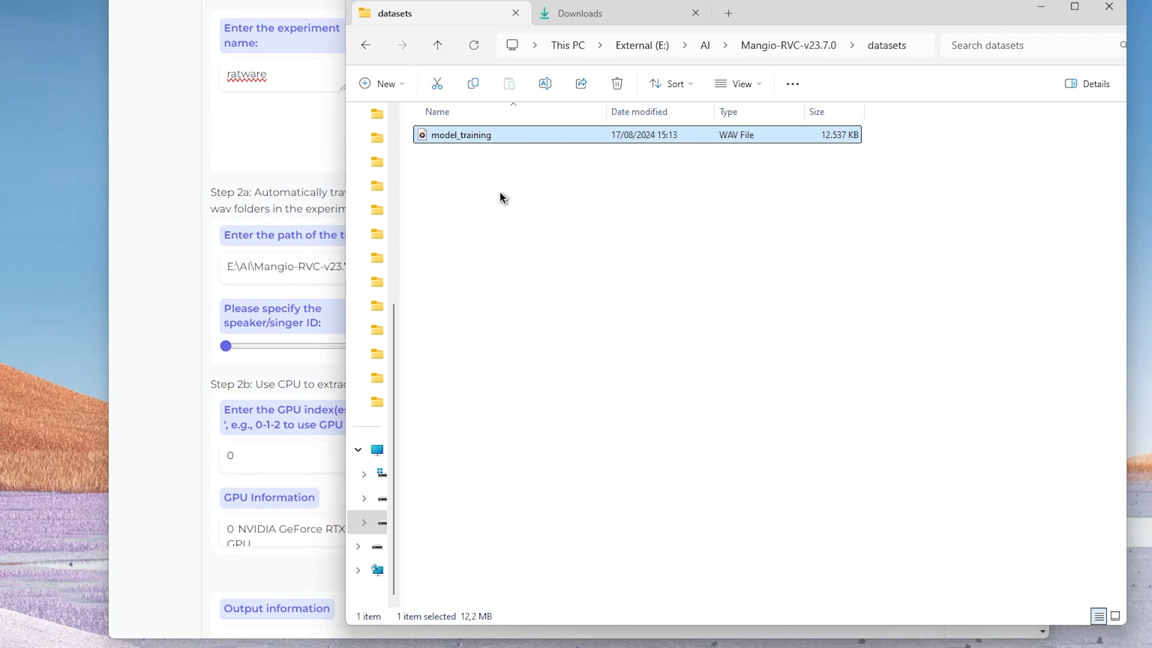
left_click(486, 239)
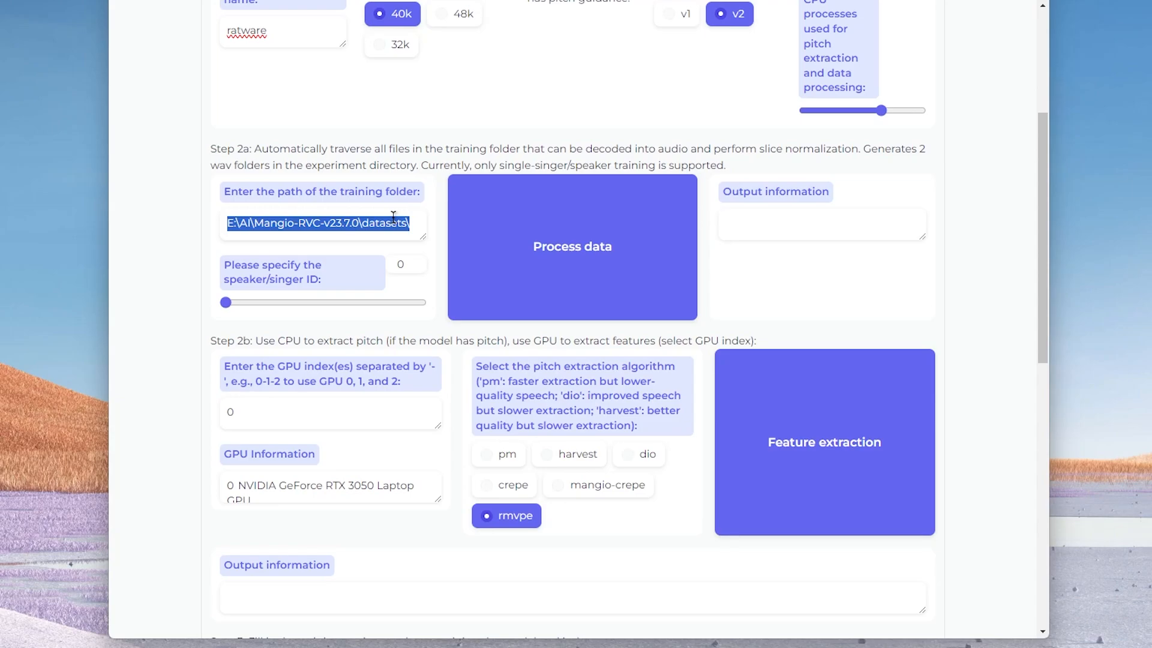
Step: Switch to the Mangio-RVC web page, process the data in the training folder and check the end of the output log
left_click(575, 232)
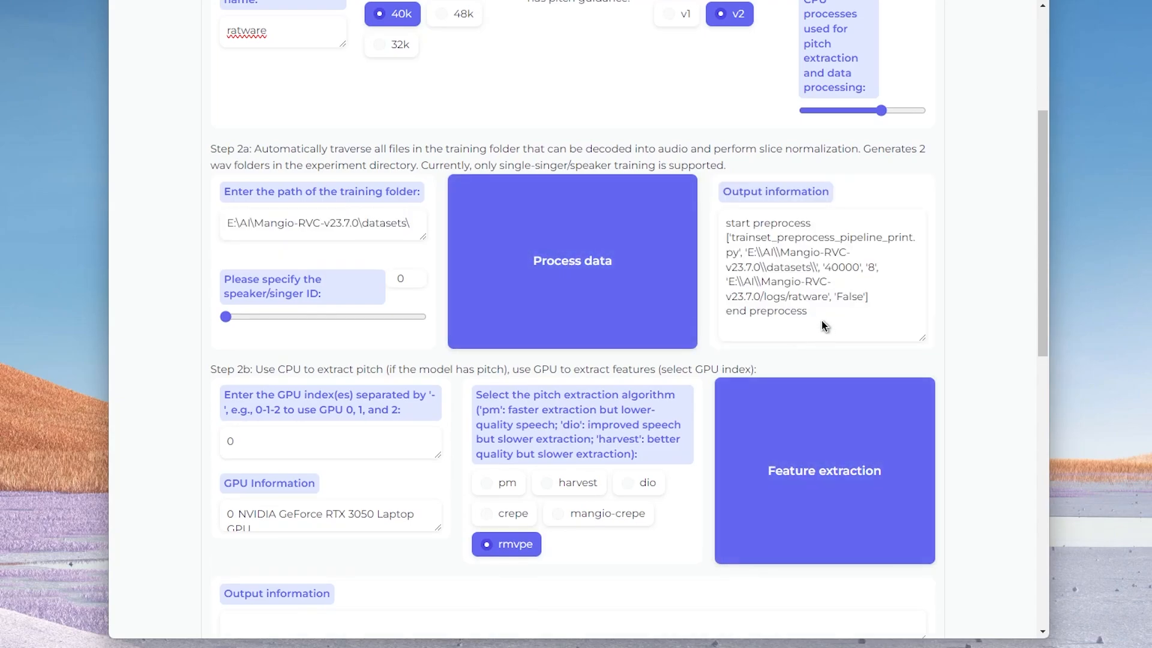
triple_click(724, 316)
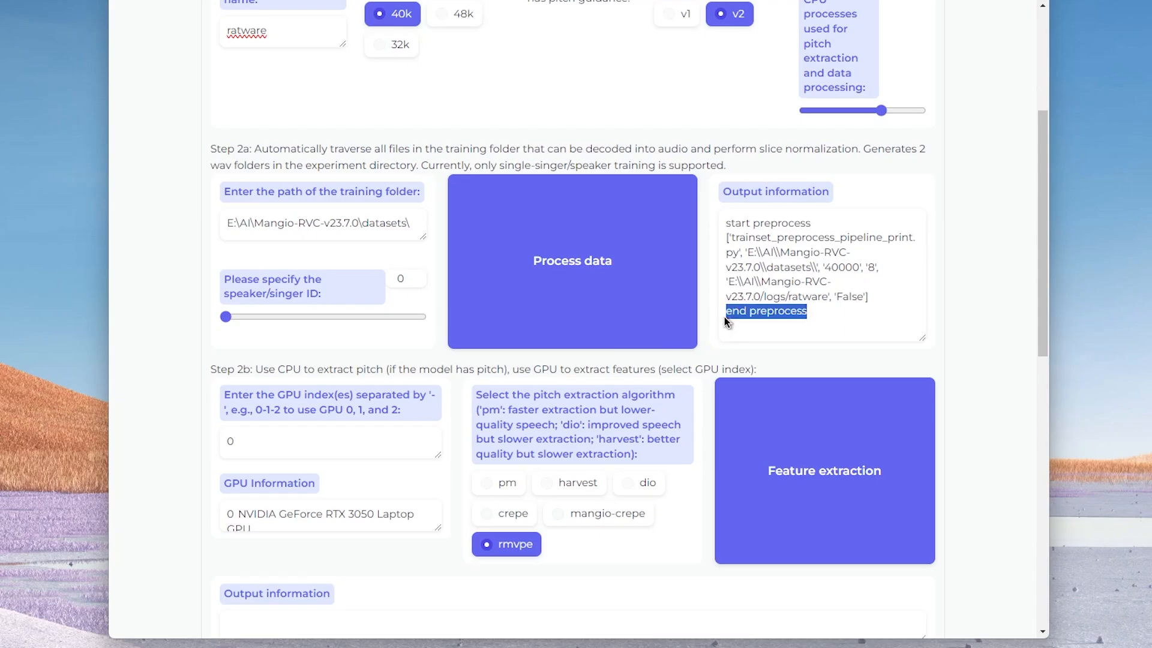
left_click(782, 280)
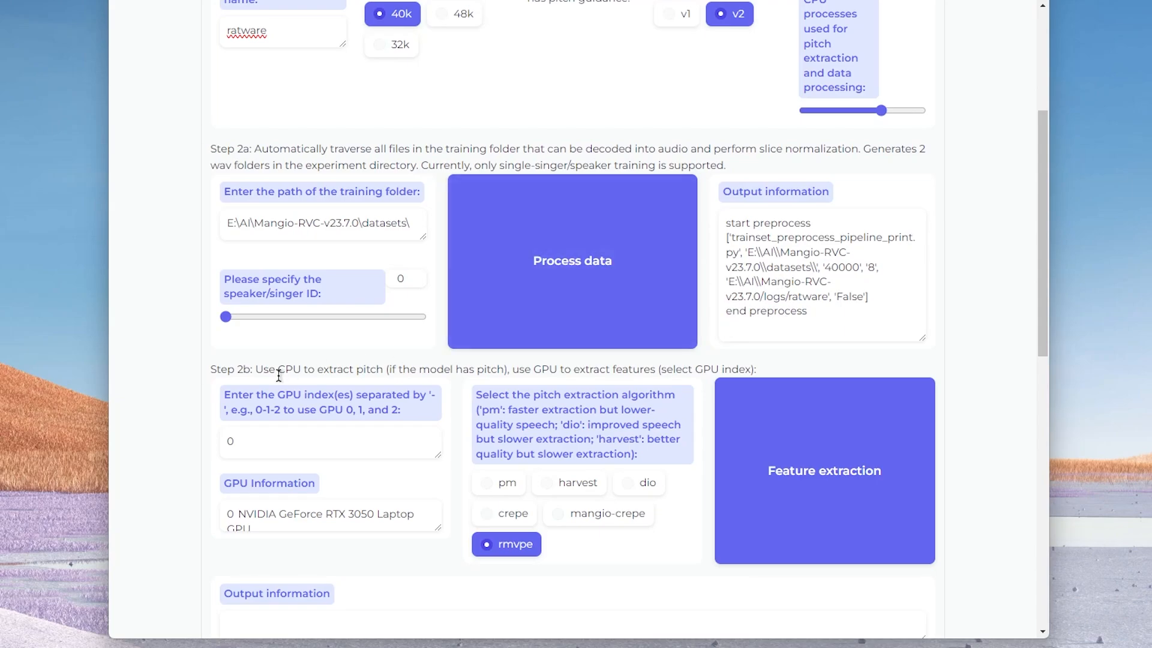
Step: Run feature extraction with the rmvpe algorithm and check its log in the command window and on the page
scroll(278, 375, "down", 3)
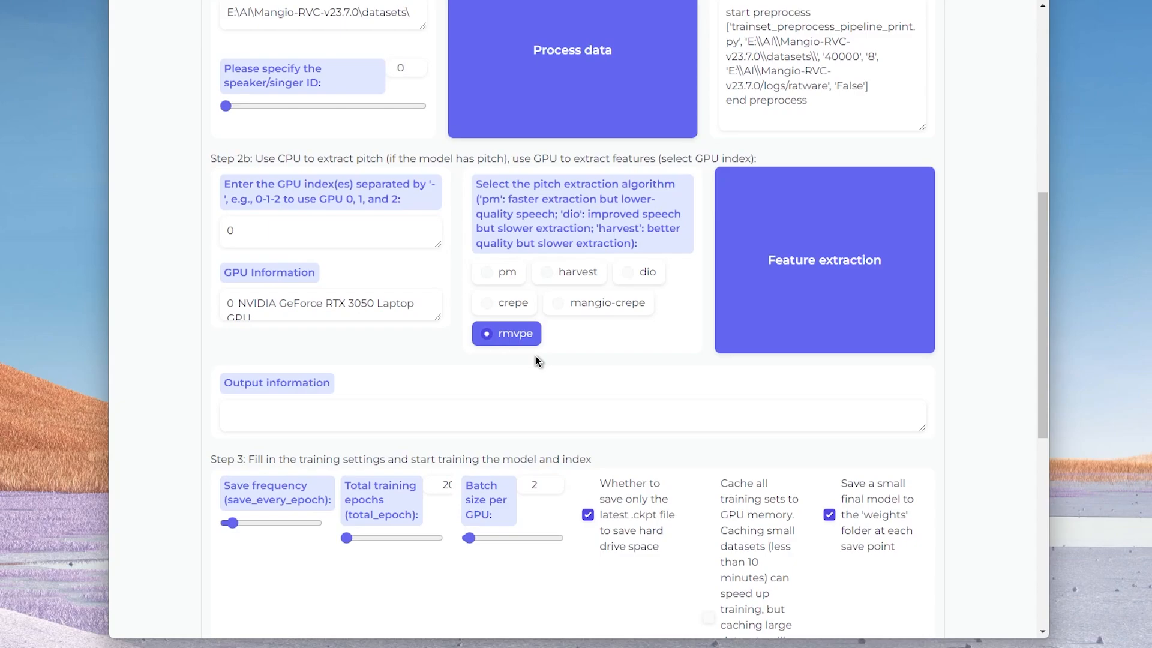
left_click(857, 283)
key("alt+Tab")
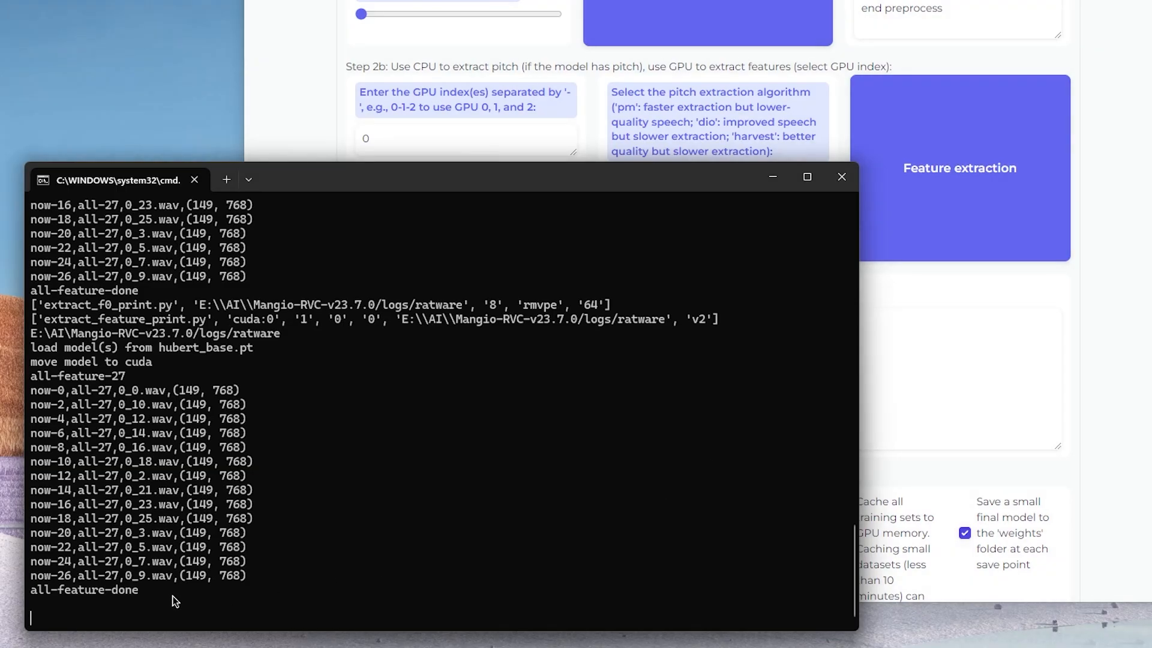
left_click(1139, 250)
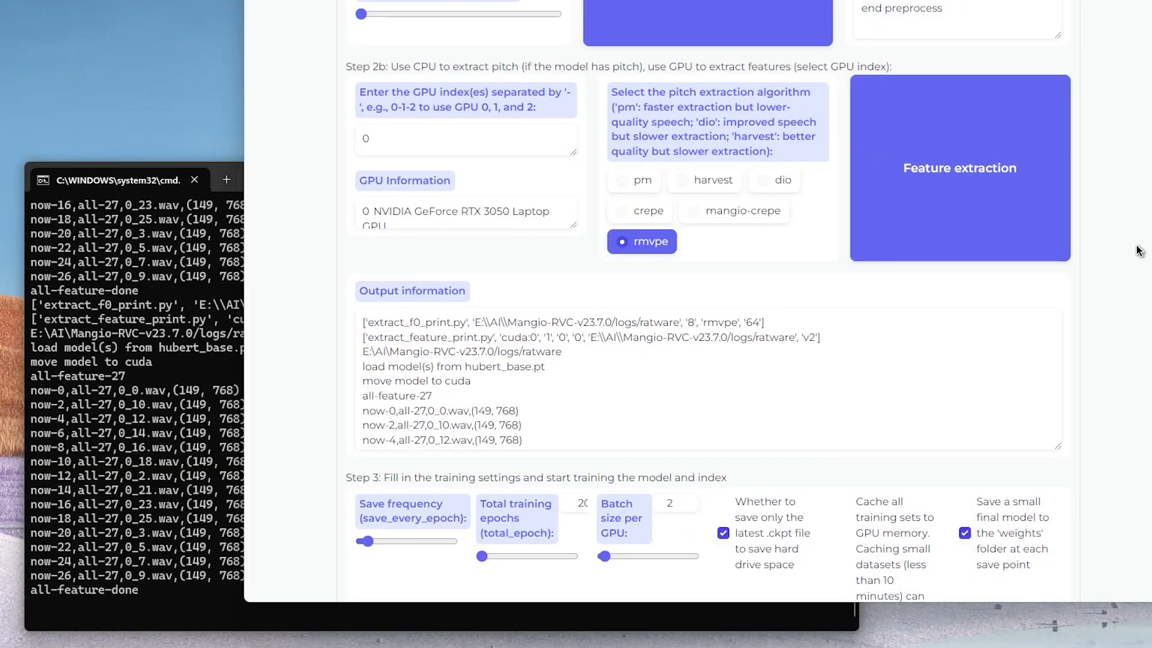
scroll(564, 409, "down", 4)
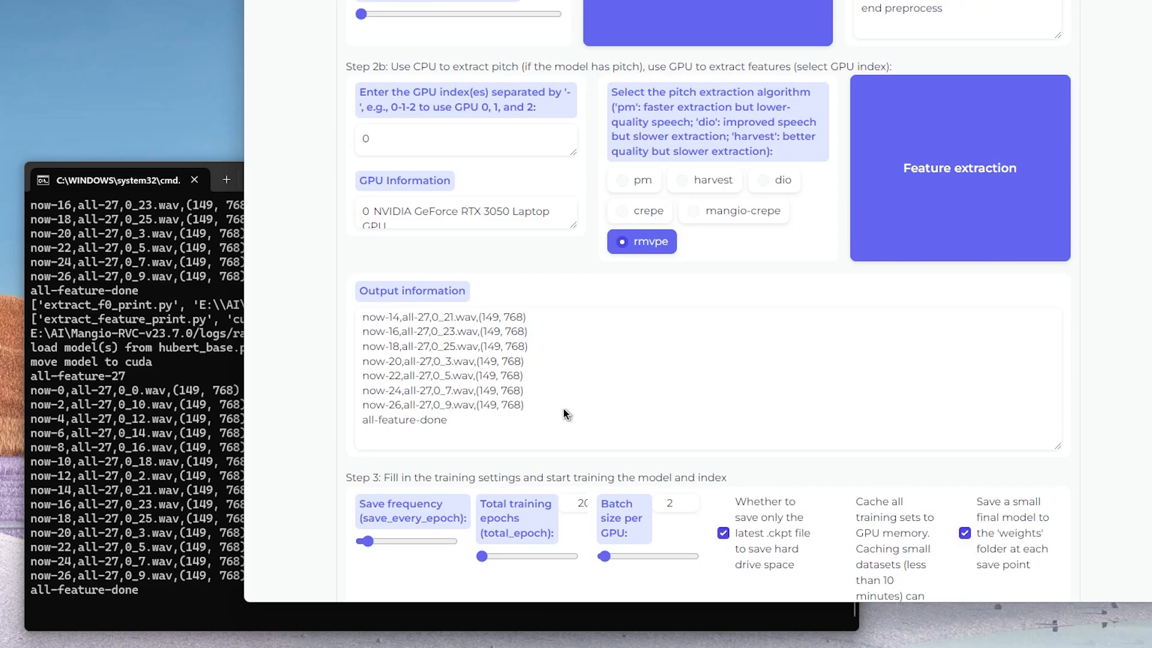
Step: Set the total training epochs to 50 and leave saving a small final model at each save point enabled
scroll(393, 480, "down", 3)
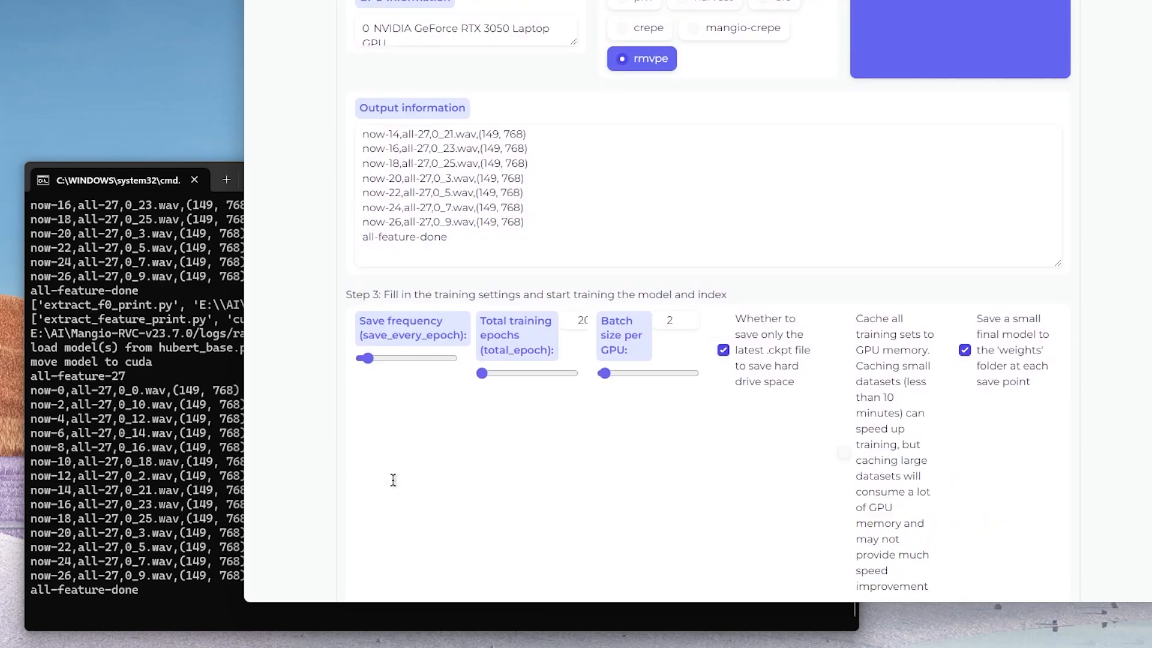
scroll(393, 480, "down", 3)
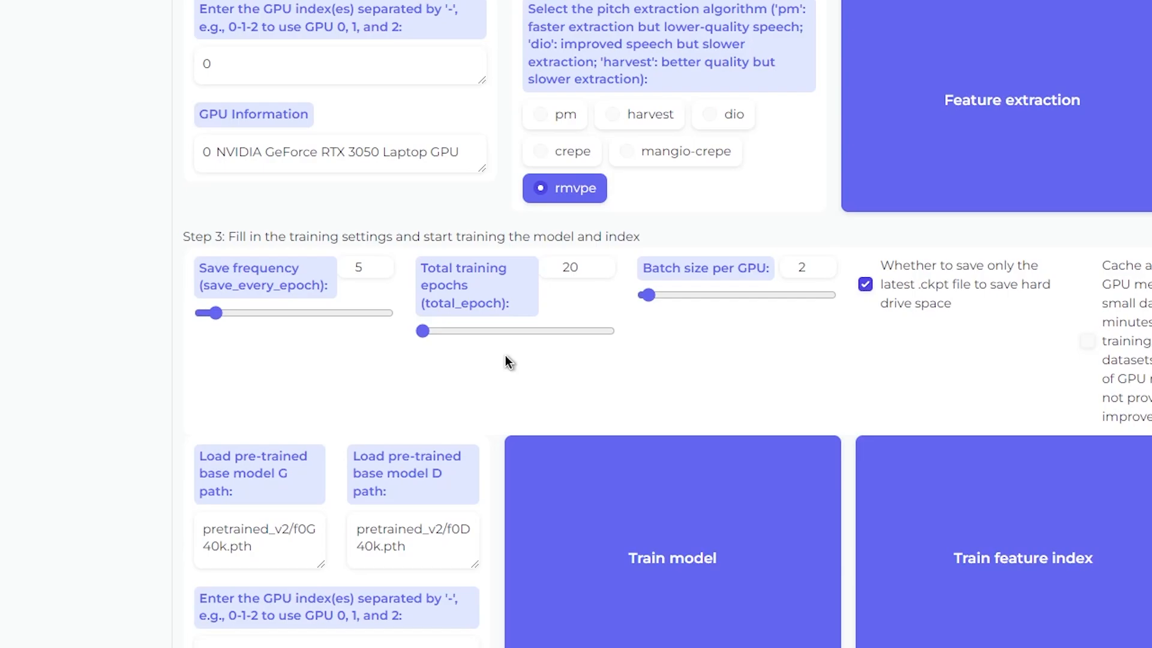
double_click(577, 268)
type("150")
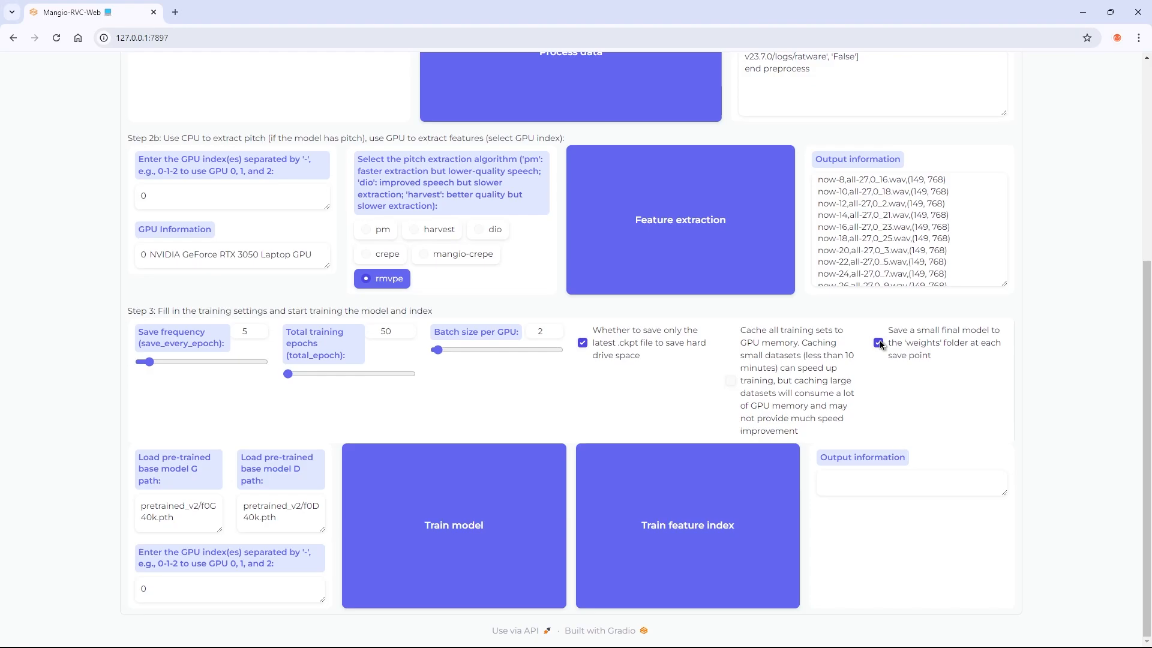
left_click(879, 326)
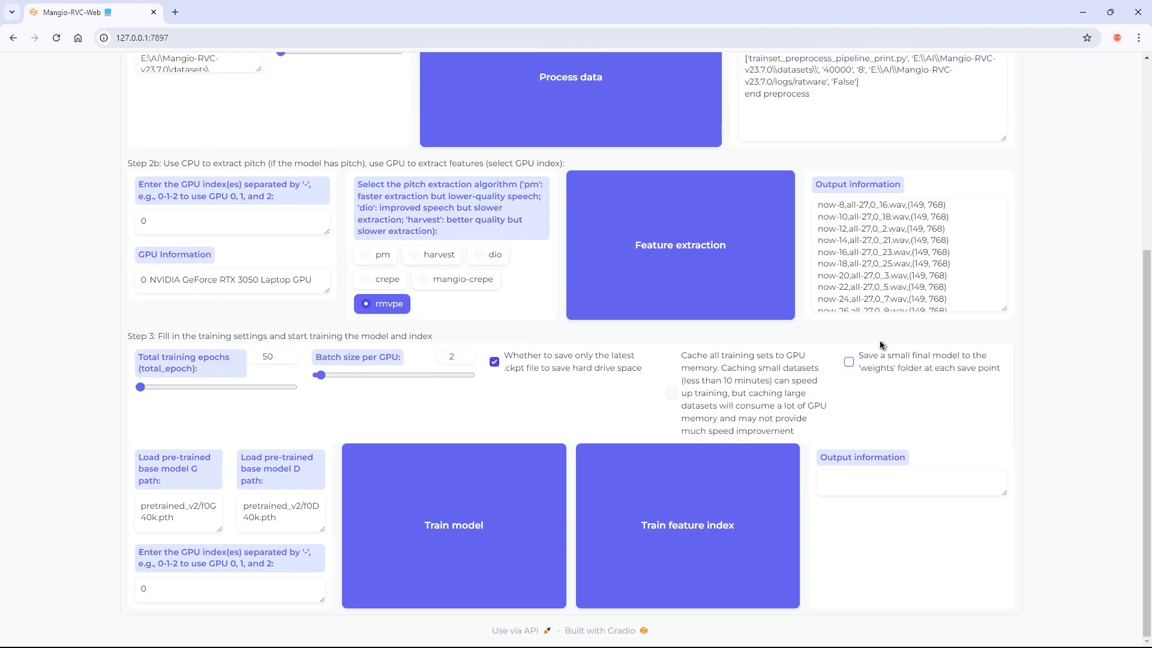
left_click(850, 363)
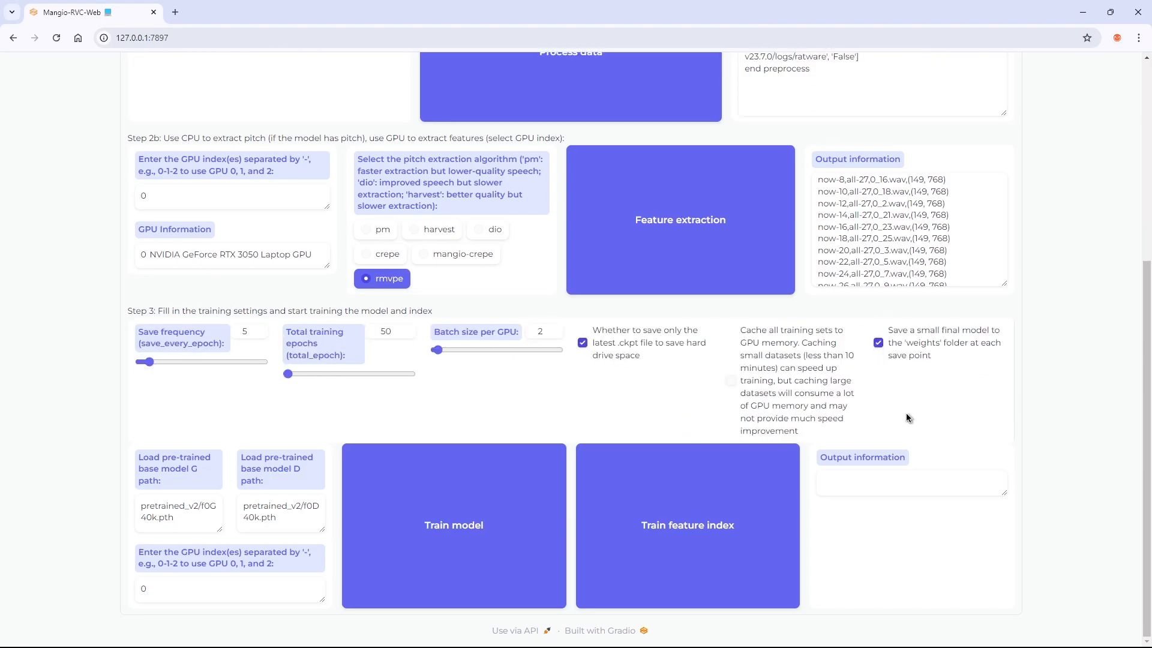
Step: Train the feature index and the ratware model, and check the end of the training log in the command window
left_click(709, 528)
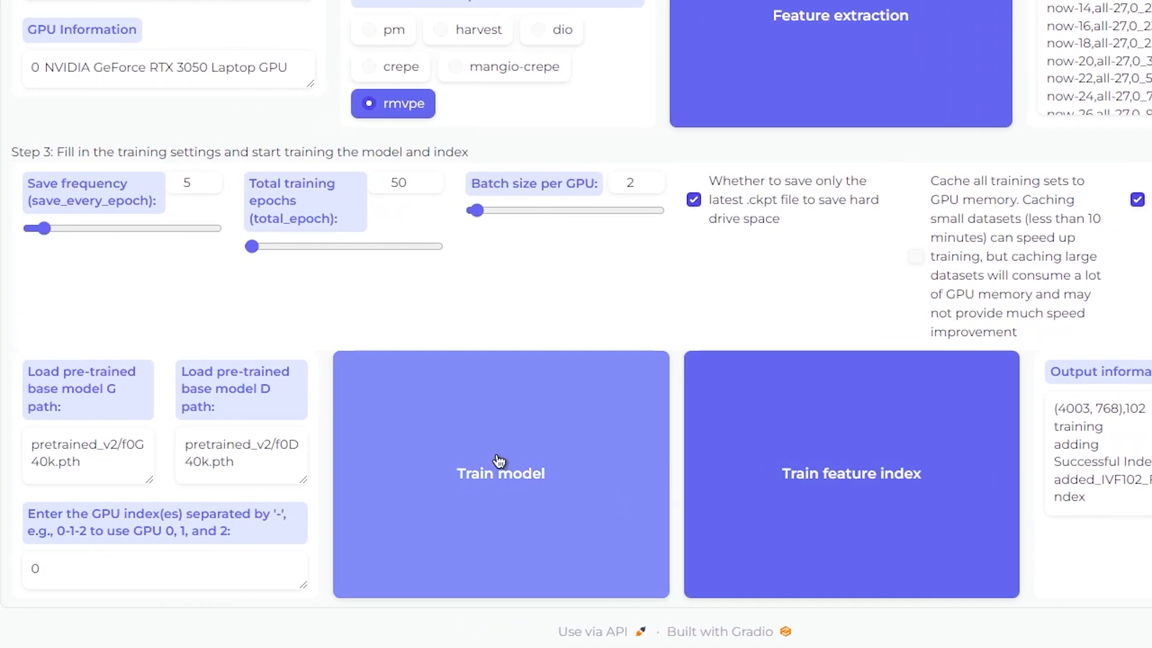
left_click(523, 461)
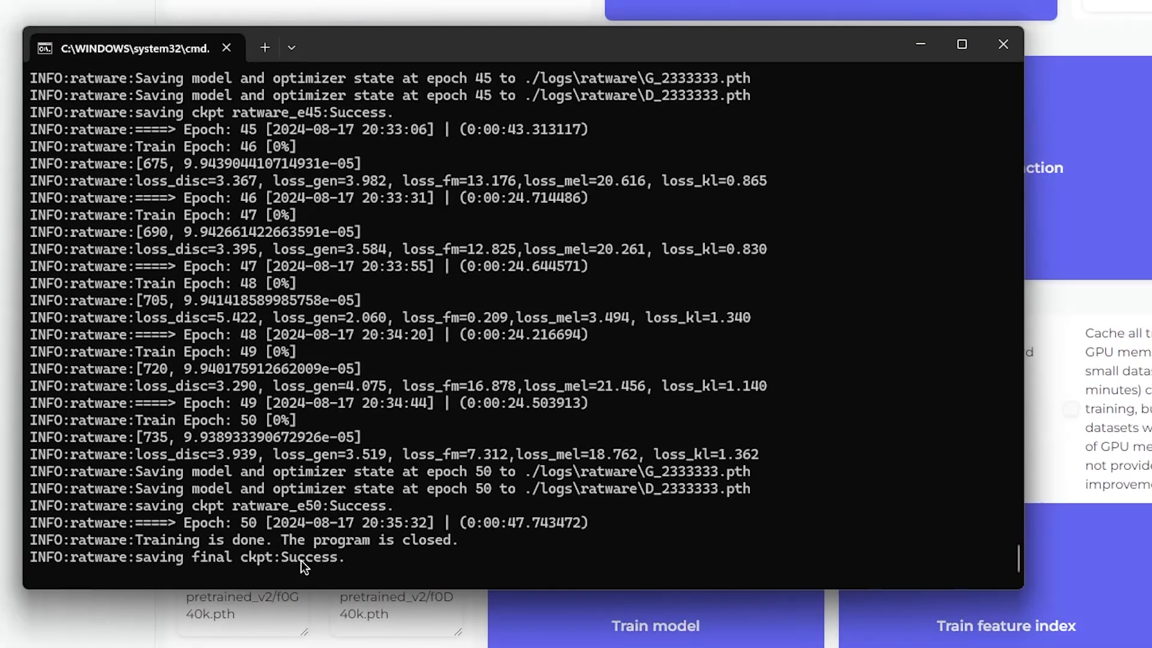
double_click(301, 560)
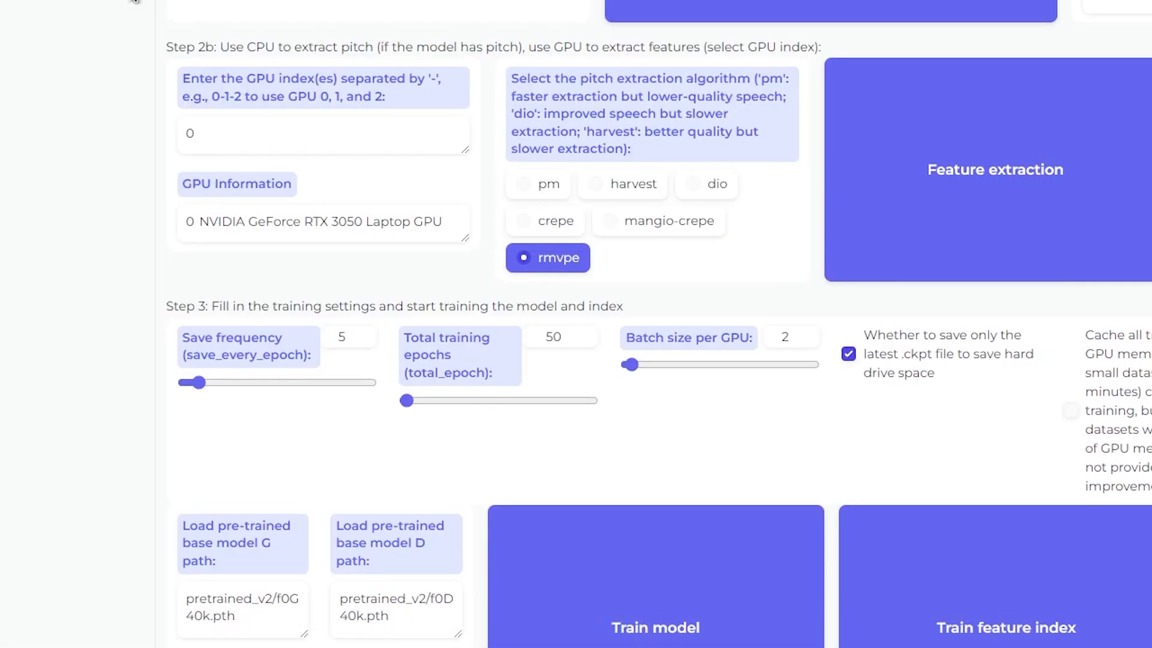
Step: Open model inference, refresh the voice list and select ratware.pth as the inferencing voice
scroll(659, 320, "up", 5)
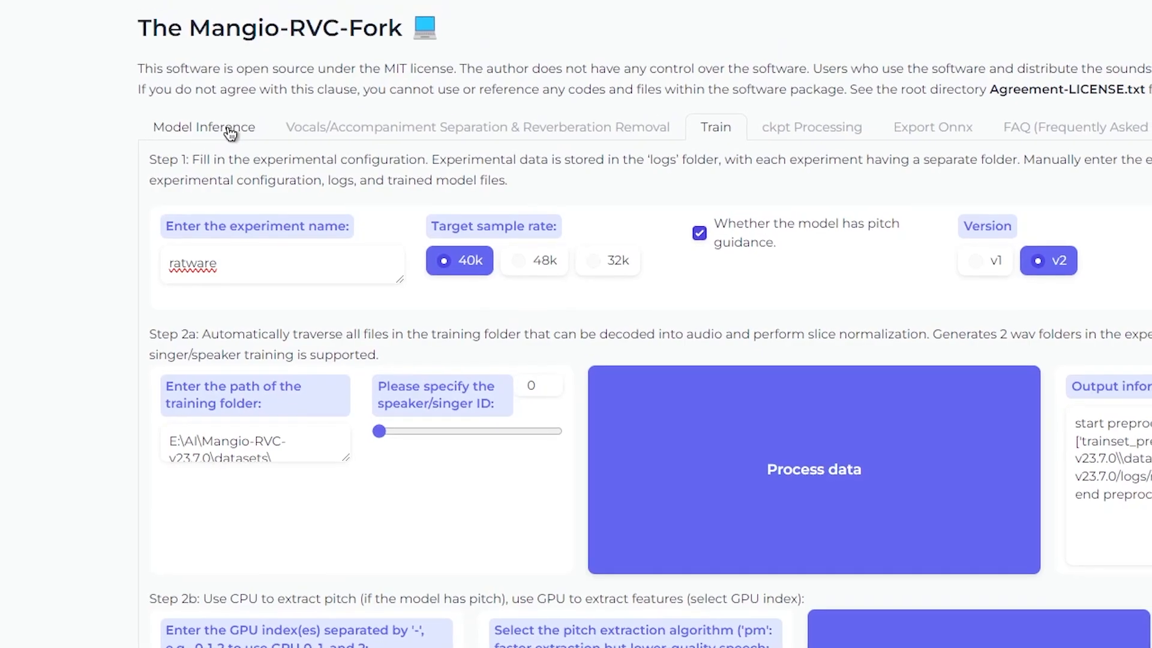
left_click(246, 49)
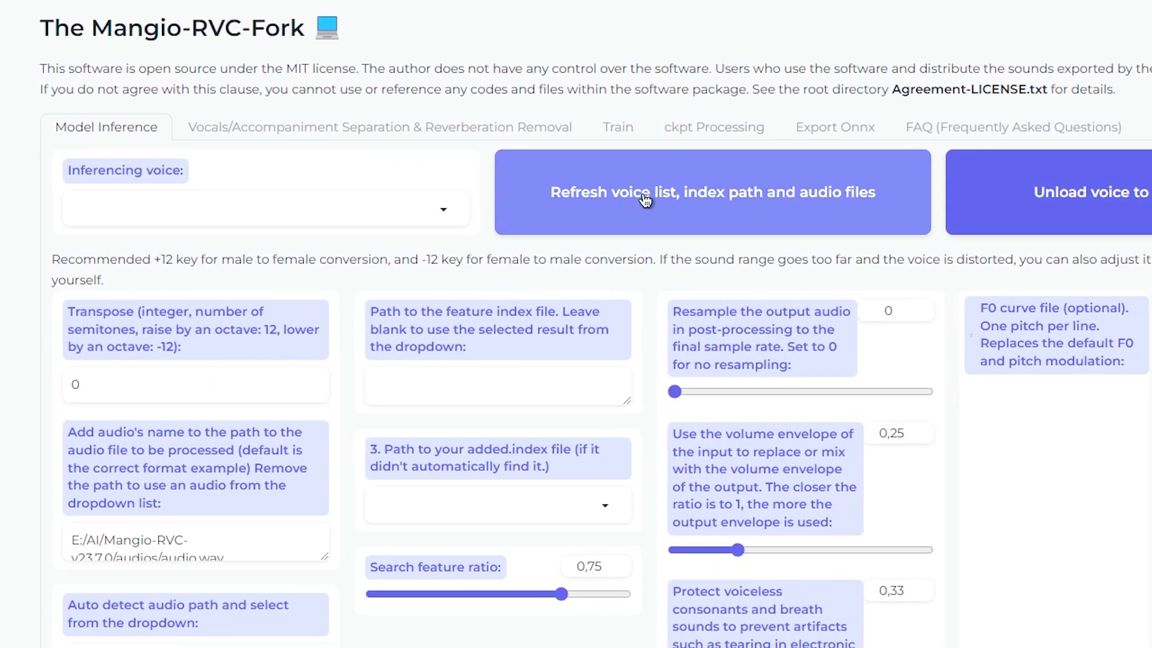
left_click(645, 199)
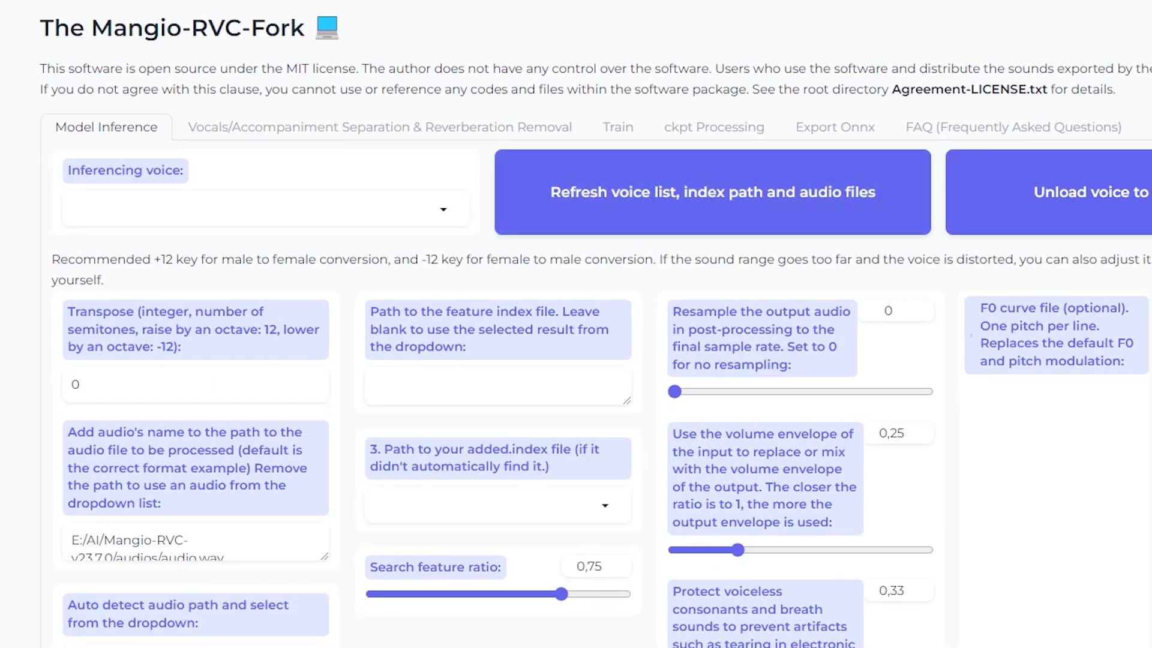
left_click(214, 223)
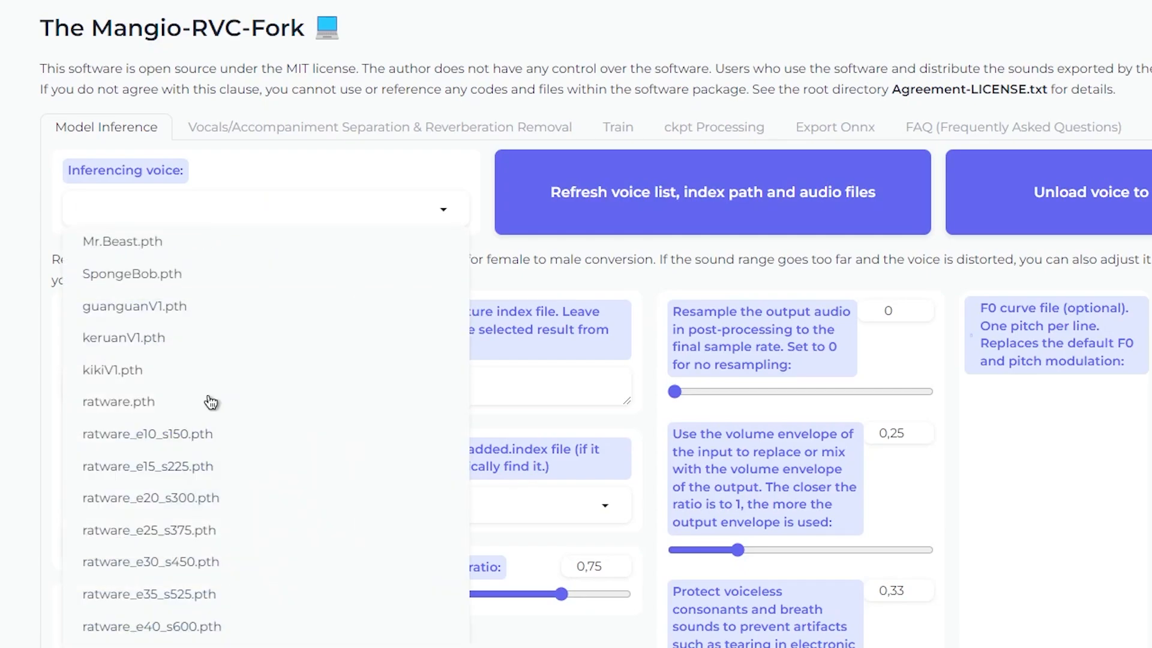
scroll(211, 240, "down", 3)
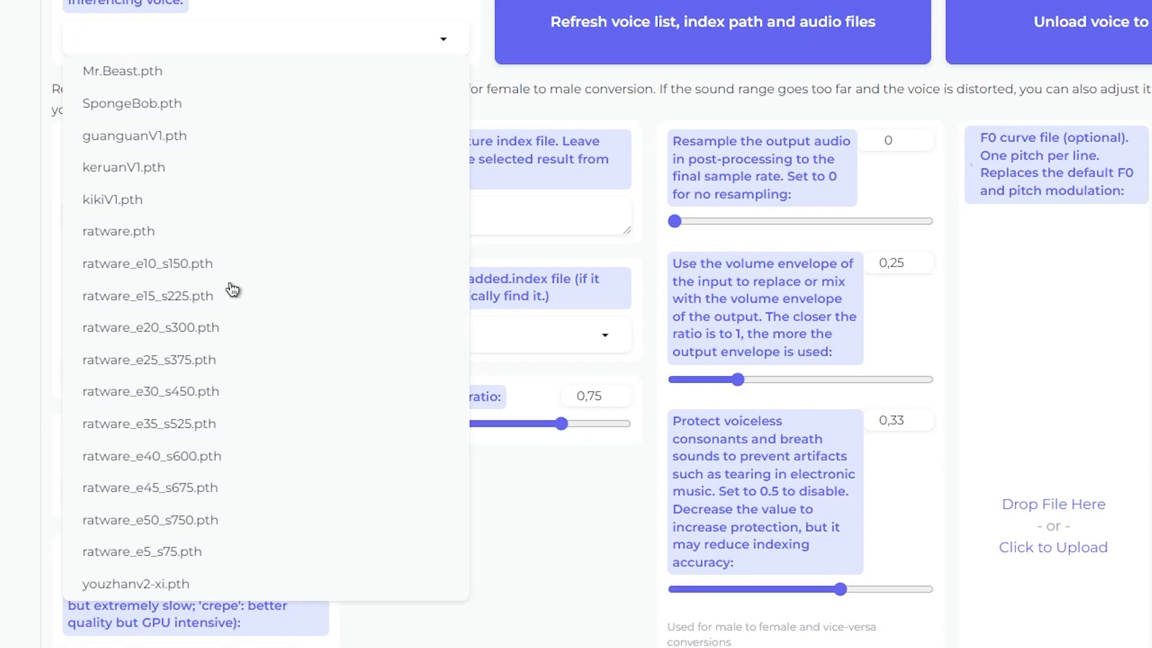
left_click(185, 237)
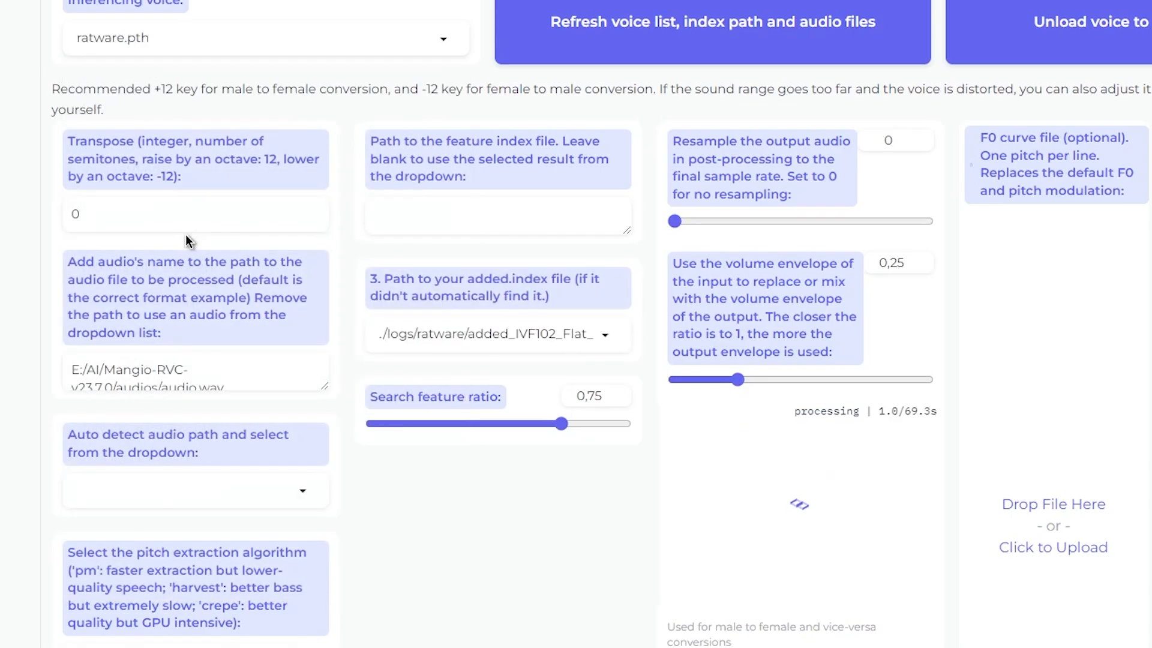
Step: Play a preview of the Example MP3 file in the Downloads folder, then close the preview
left_click(1029, 236)
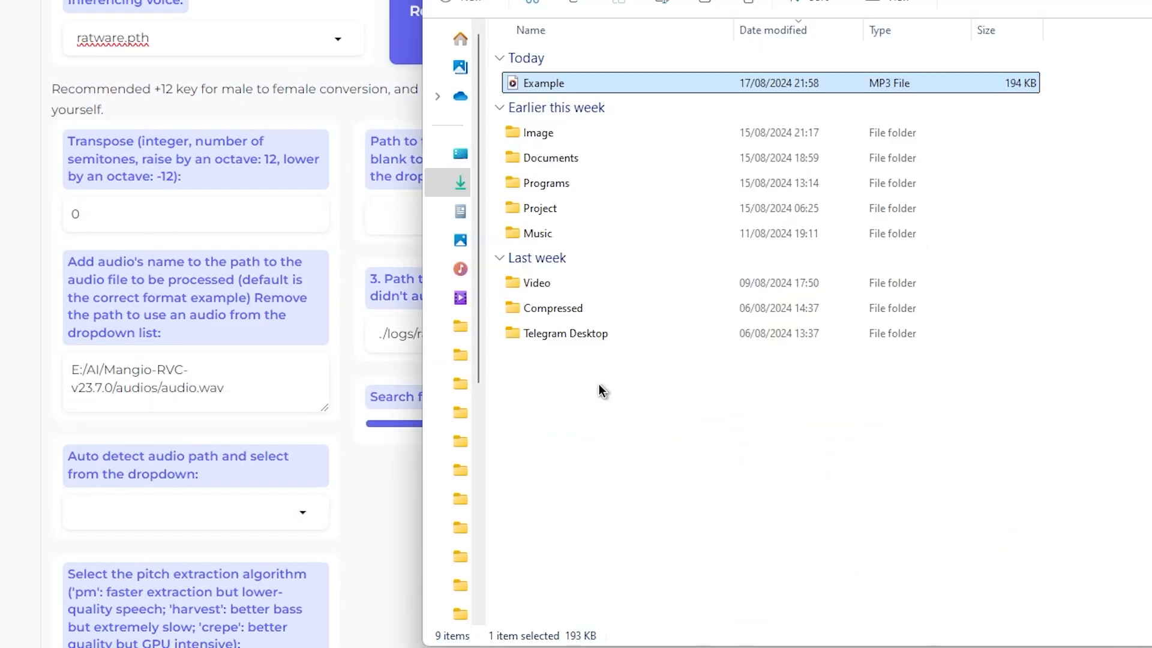
key("space")
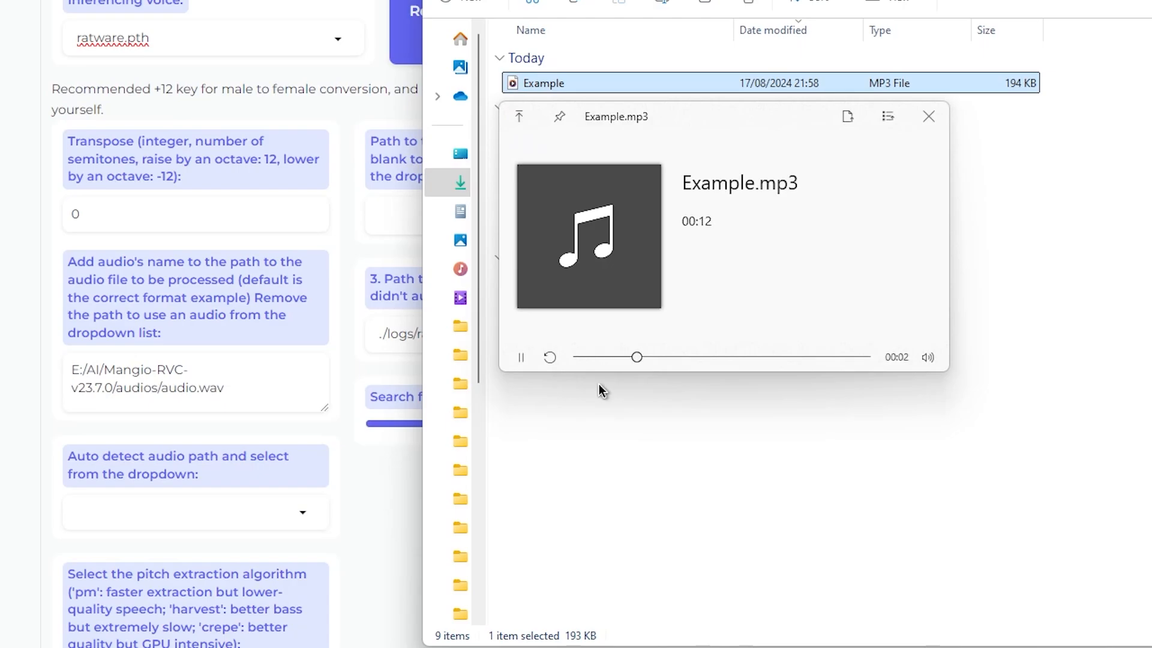
key("space")
Step: Copy the path of Example.mp3 into the field for the audio to be processed and remove the surrounding quotation marks
right_click(543, 84)
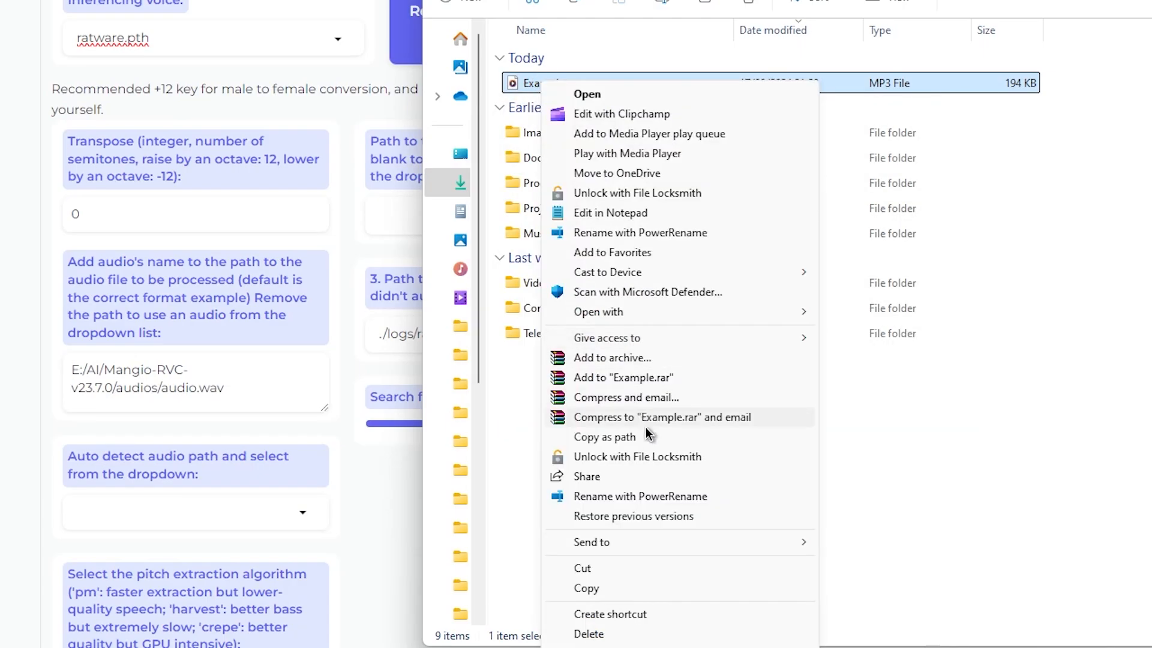
left_click(648, 436)
triple_click(316, 391)
key("ctrl+v")
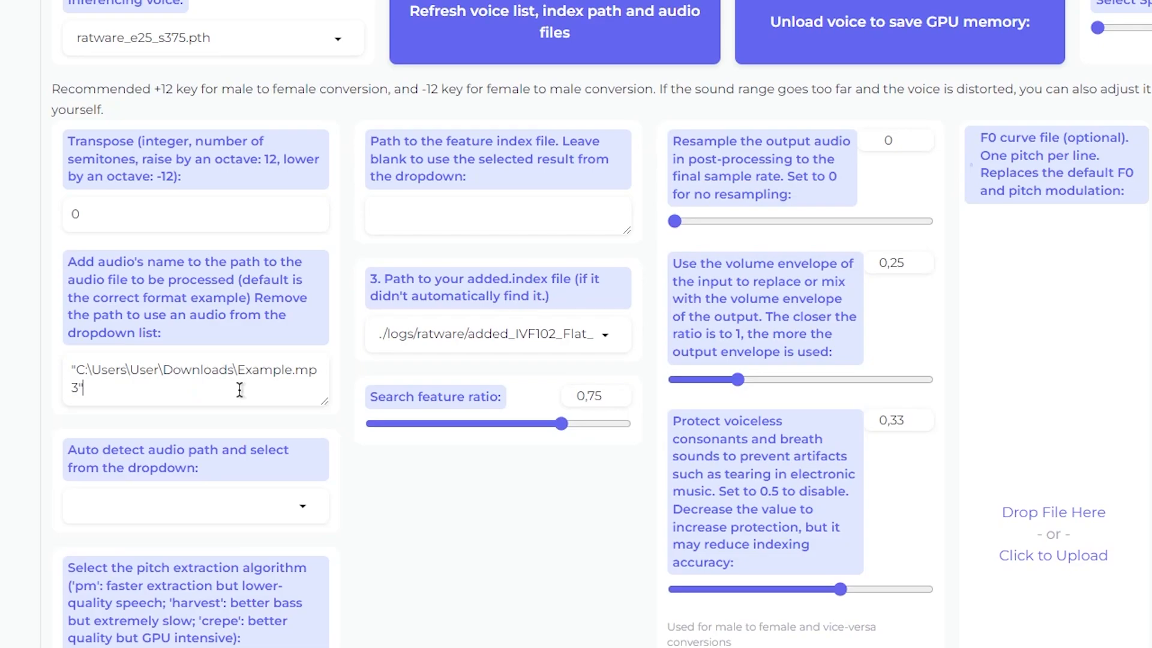
key("BackSpace")
key("ctrl+Home")
key("Right")
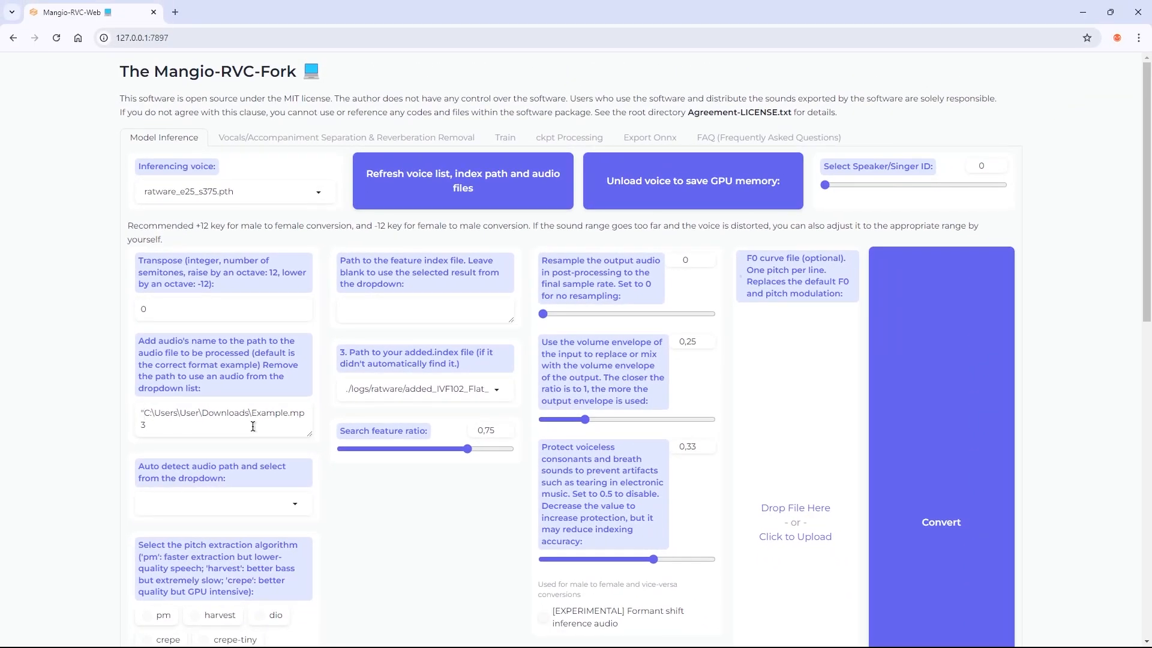
key("BackSpace")
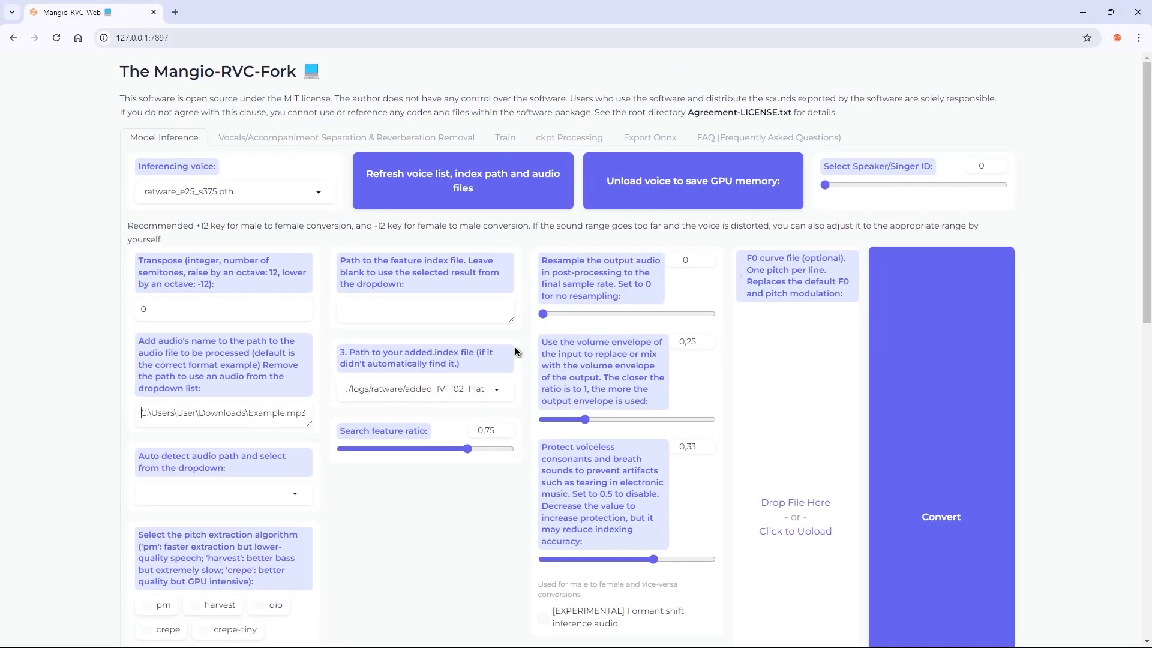
Step: Convert Example.mp3 with the rmvpe pitch extraction algorithm and play the exported audio
scroll(1083, 428, "down", 2)
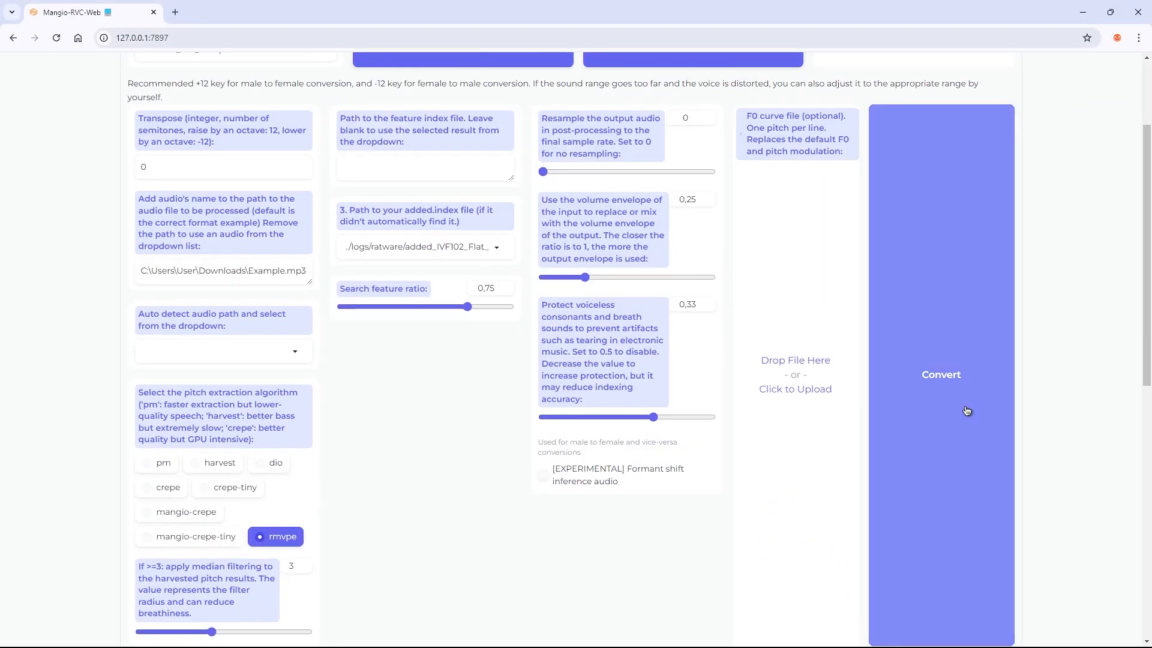
scroll(886, 466, "down", 4)
left_click(596, 434)
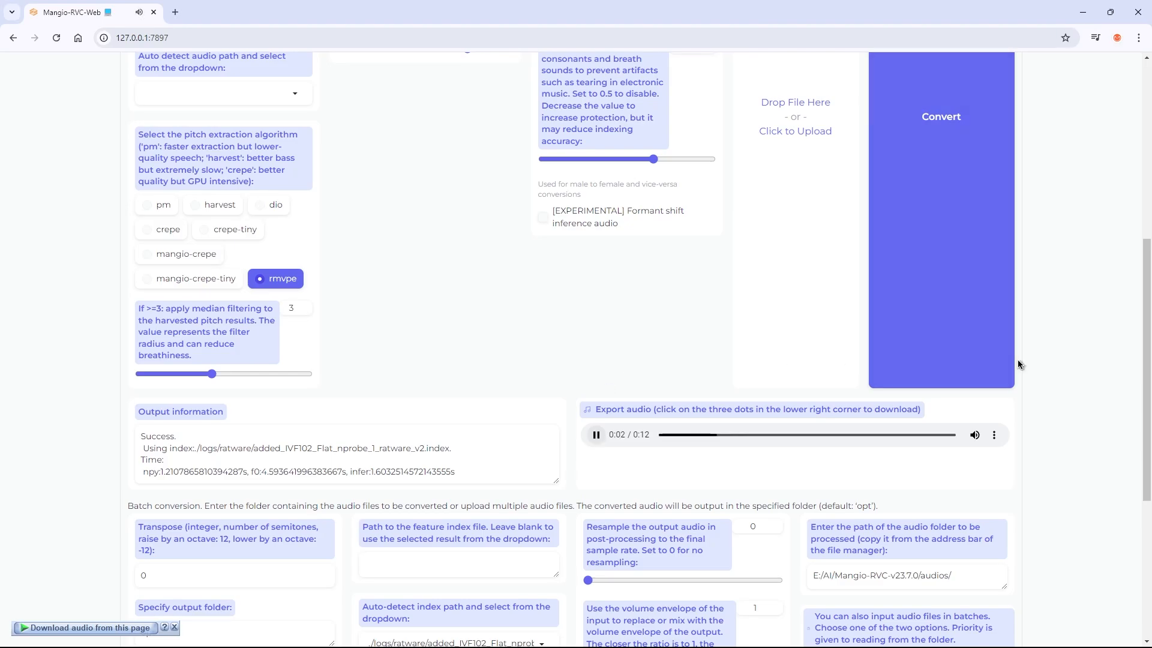
Step: Set the transpose to -4 semitones, convert Example.mp3 again and play the exported audio
scroll(1121, 337, "up", 3)
scroll(1121, 338, "up", 4)
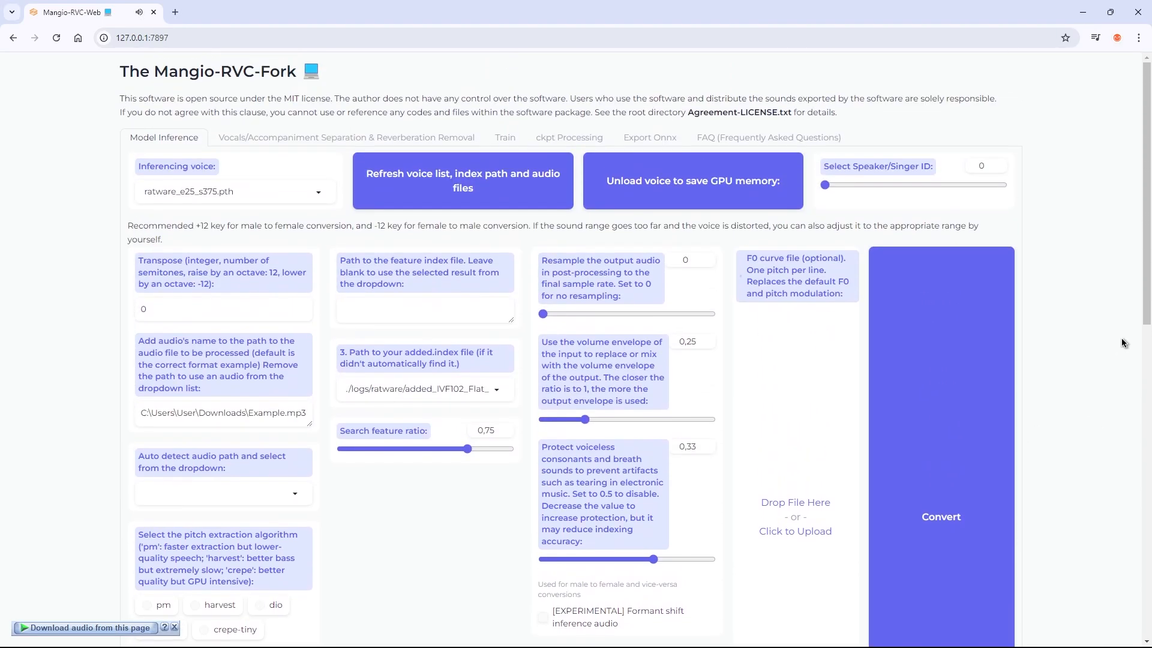
scroll(1076, 372, "down", 5)
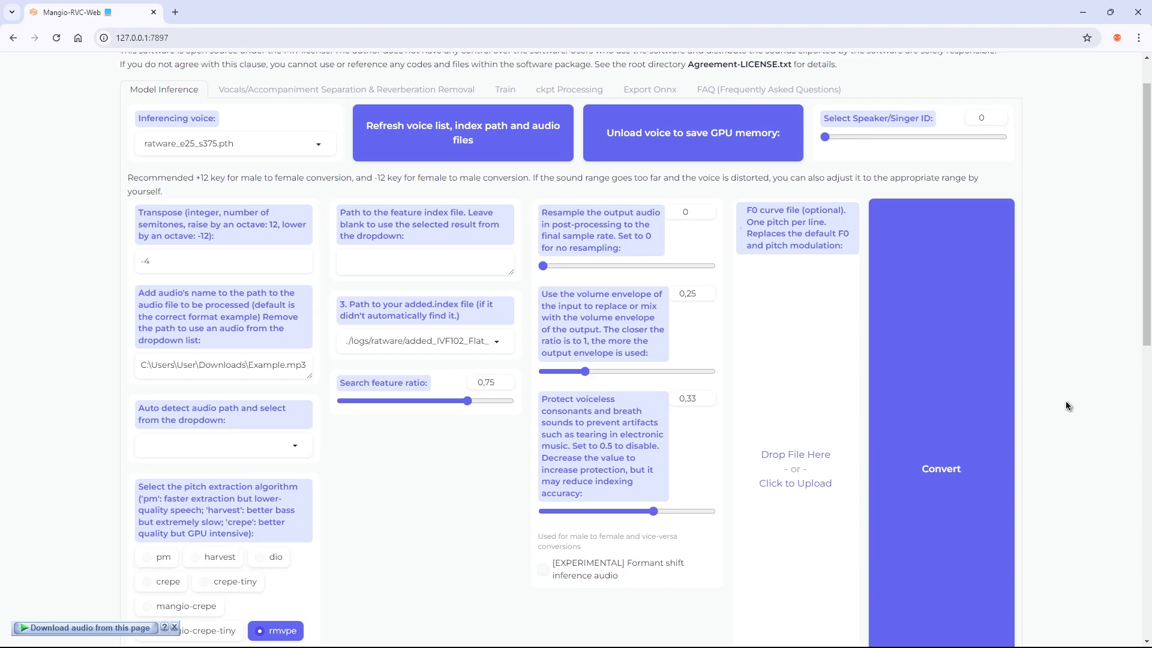
scroll(1065, 400, "down", 5)
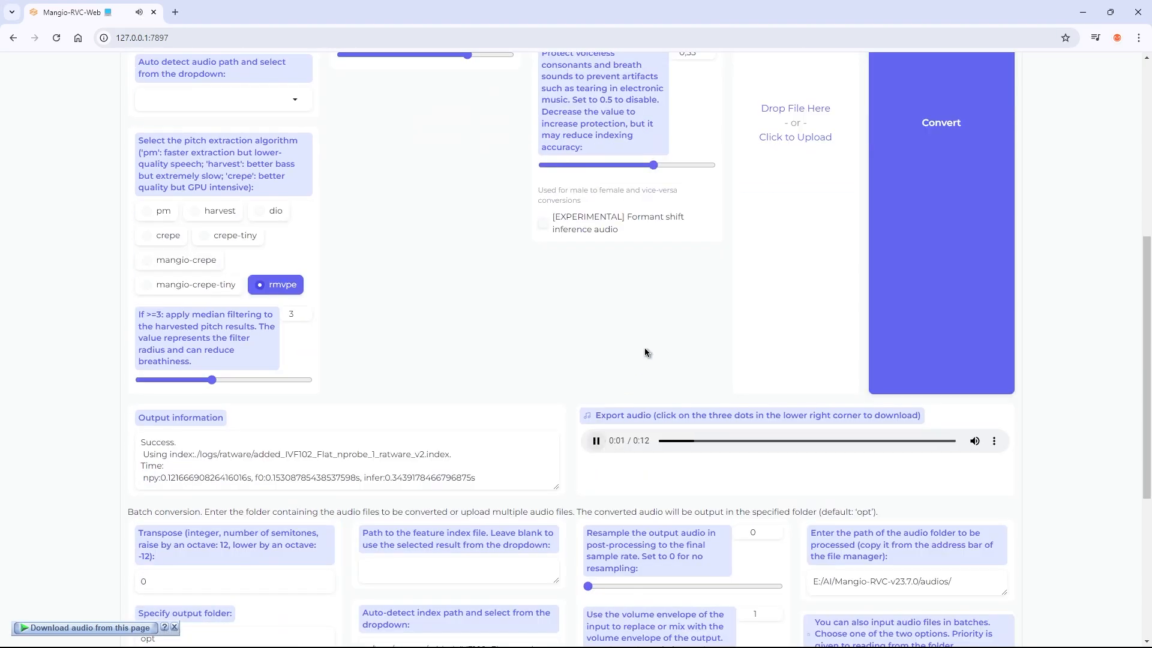
Step: Set the transpose to 2 semitones, convert Example.mp3 once more and listen to the exported audio
scroll(703, 334, "up", 3)
scroll(703, 339, "up", 5)
scroll(1081, 342, "down", 7)
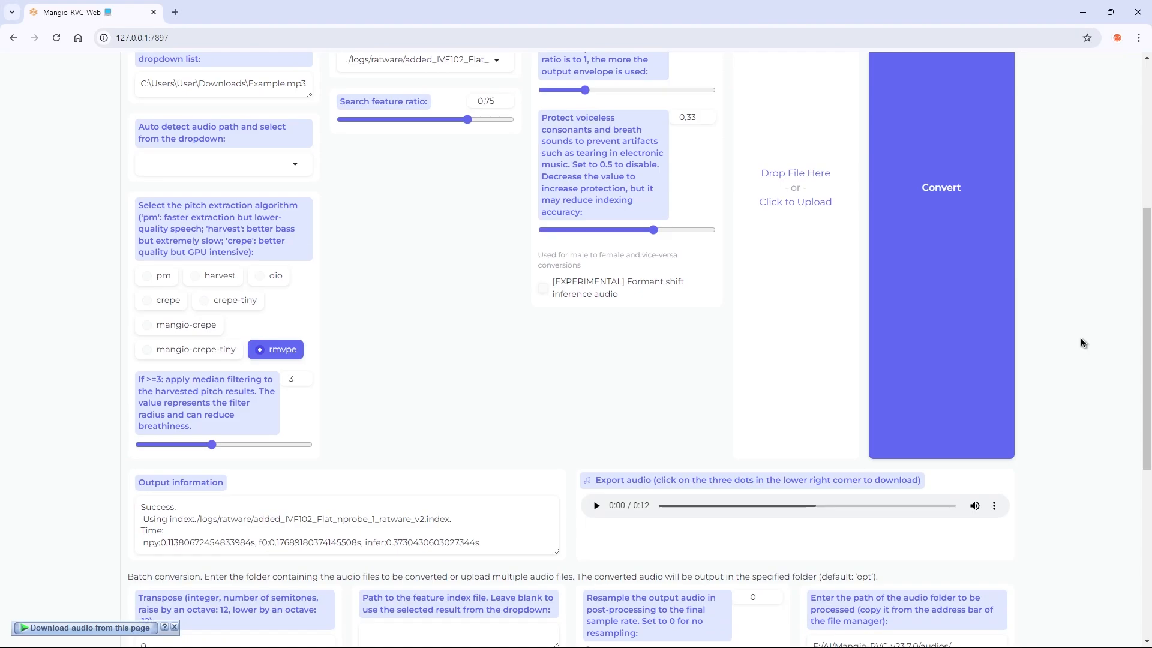
scroll(1081, 337, "up", 3)
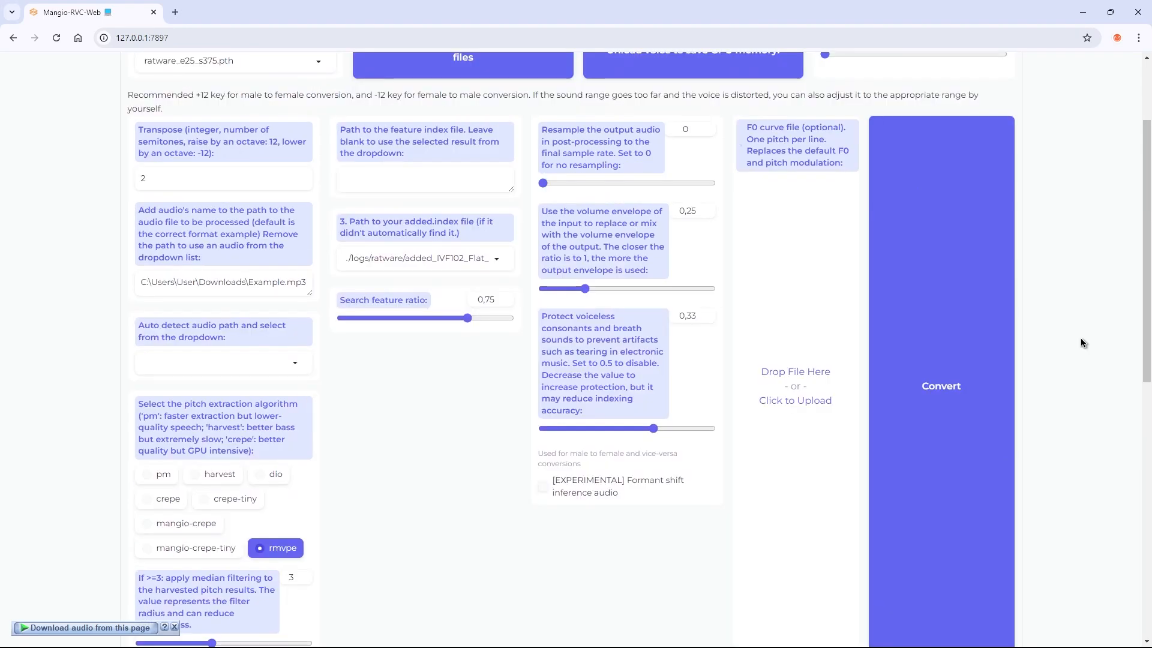
scroll(1081, 338, "up", 2)
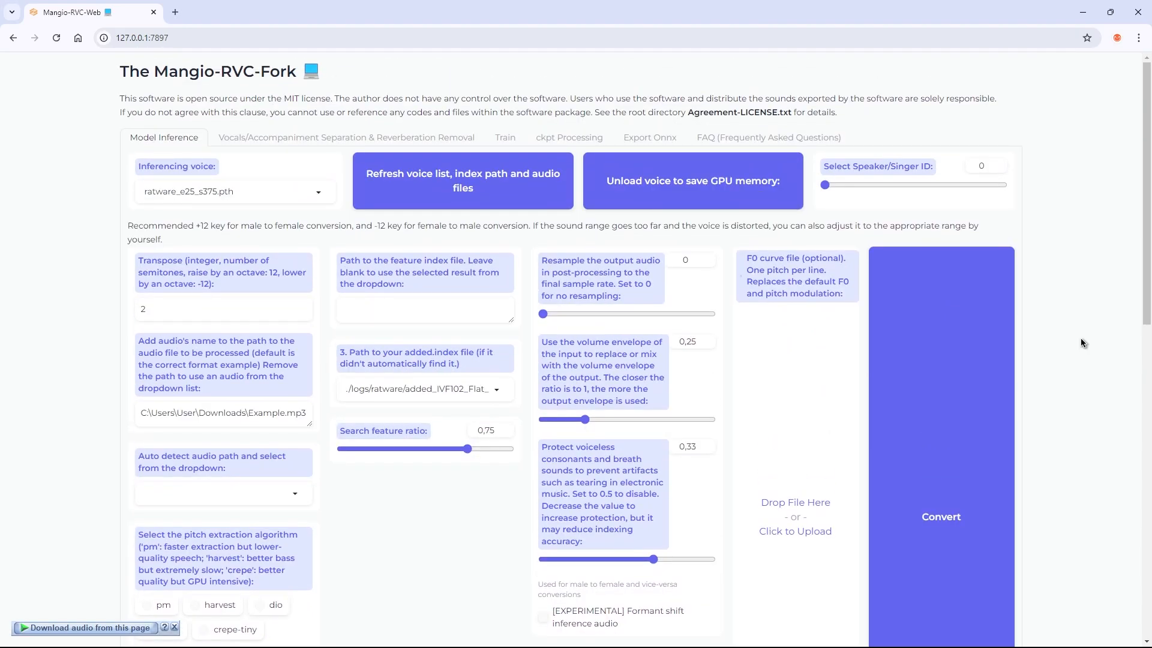